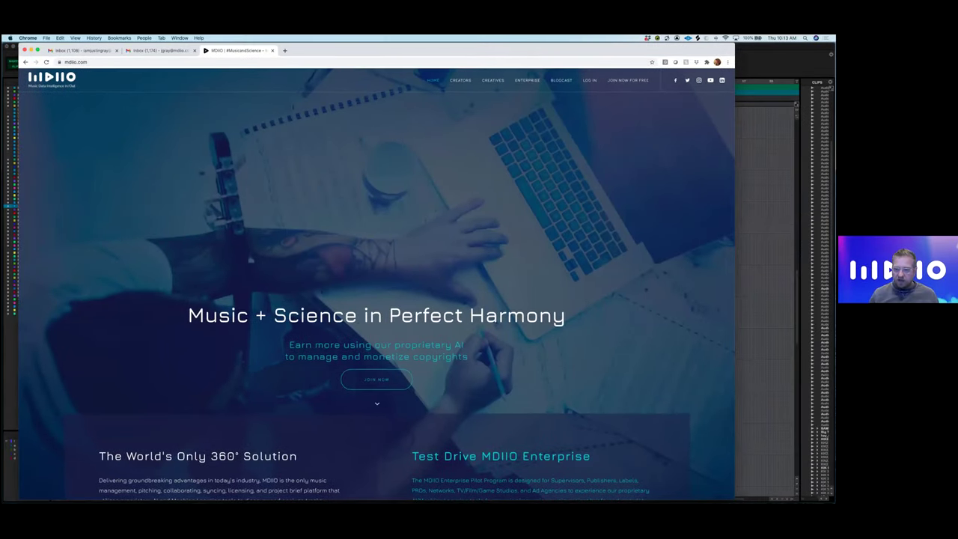
- Maximize Chrome and log in to mdiio.com with the autofilled credentials
key(ctrl+alt+Return)
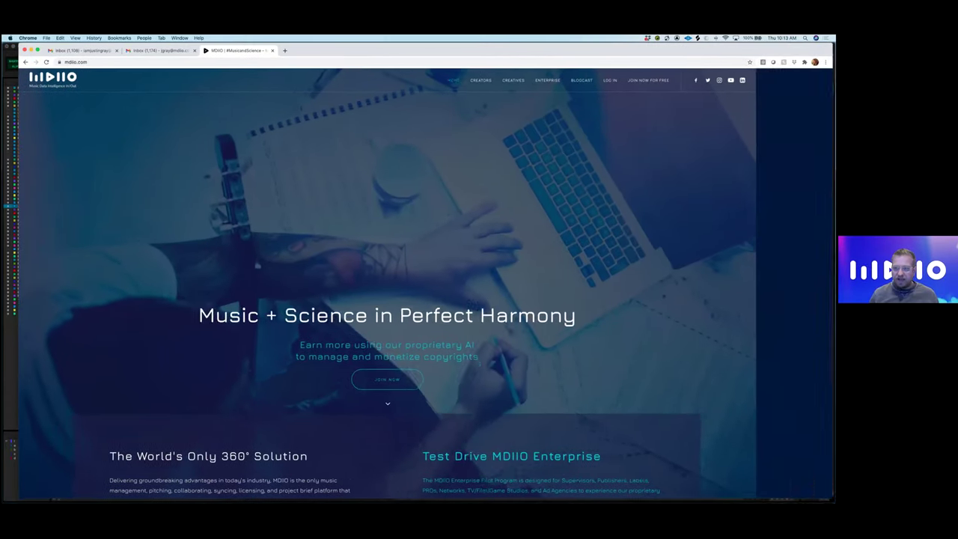
drag(482, 51, 467, 50)
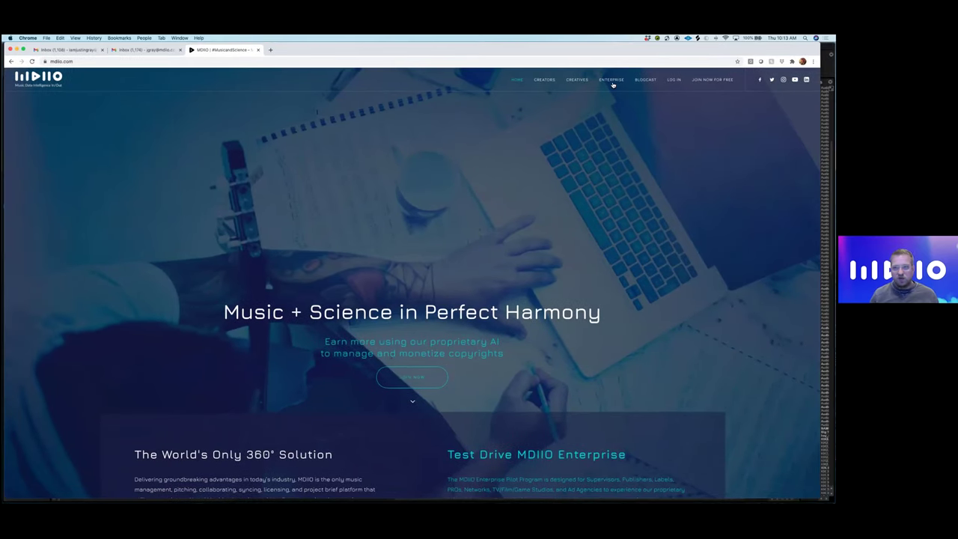
click(676, 80)
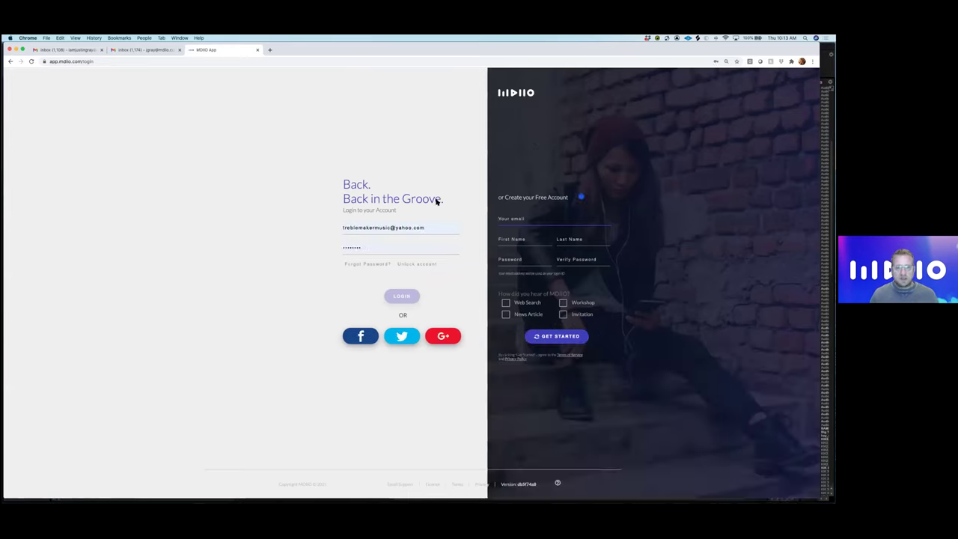
click(404, 298)
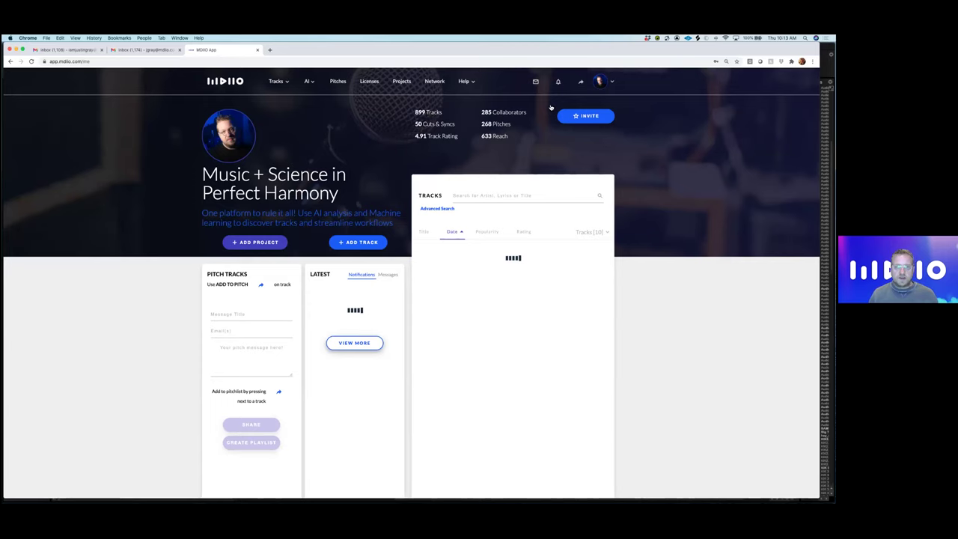
drag(536, 56, 538, 55)
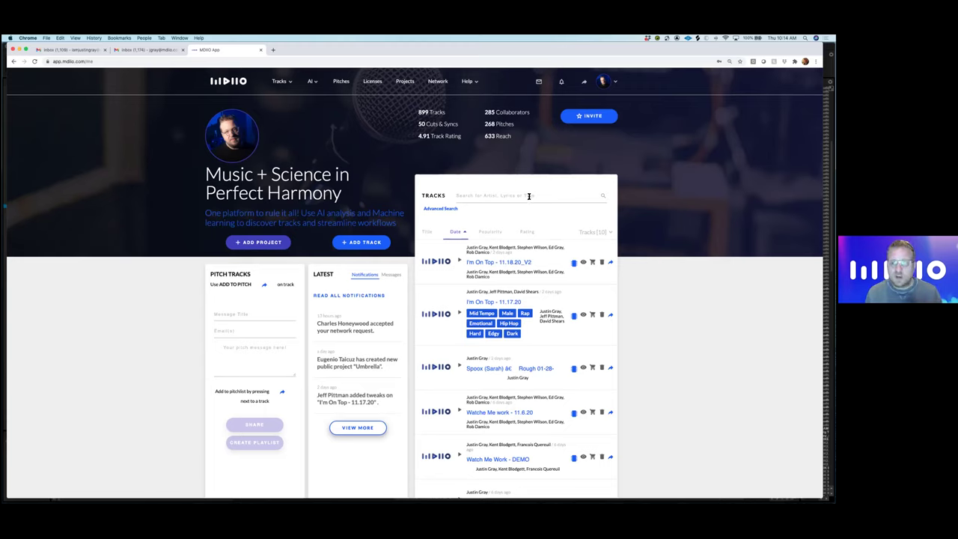
scroll(528, 196, down, 2)
scroll(528, 196, up, 2)
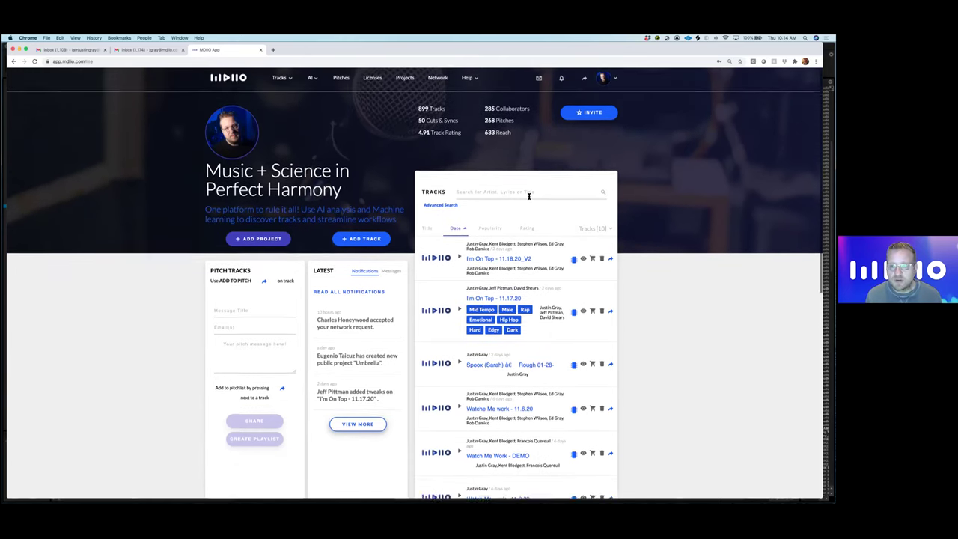
scroll(529, 196, up, 1)
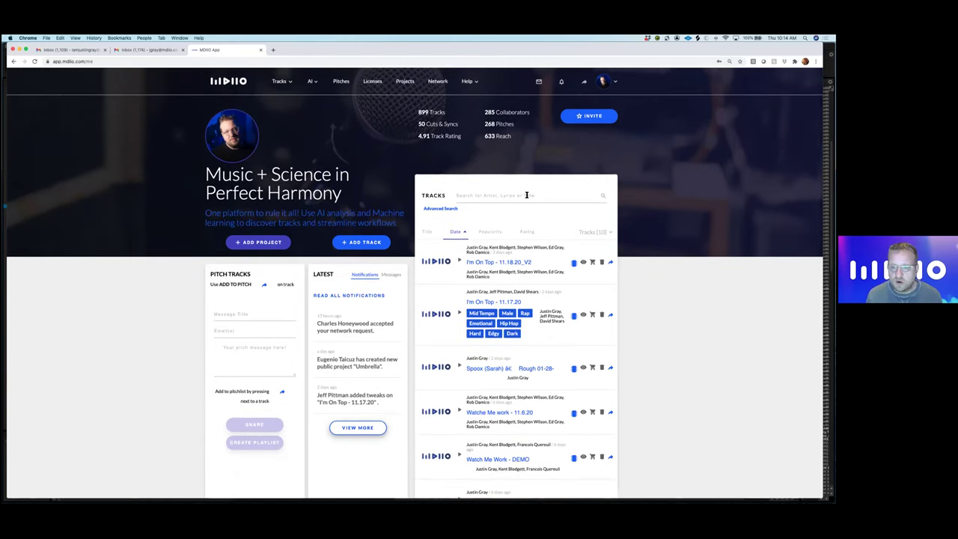
click(529, 195)
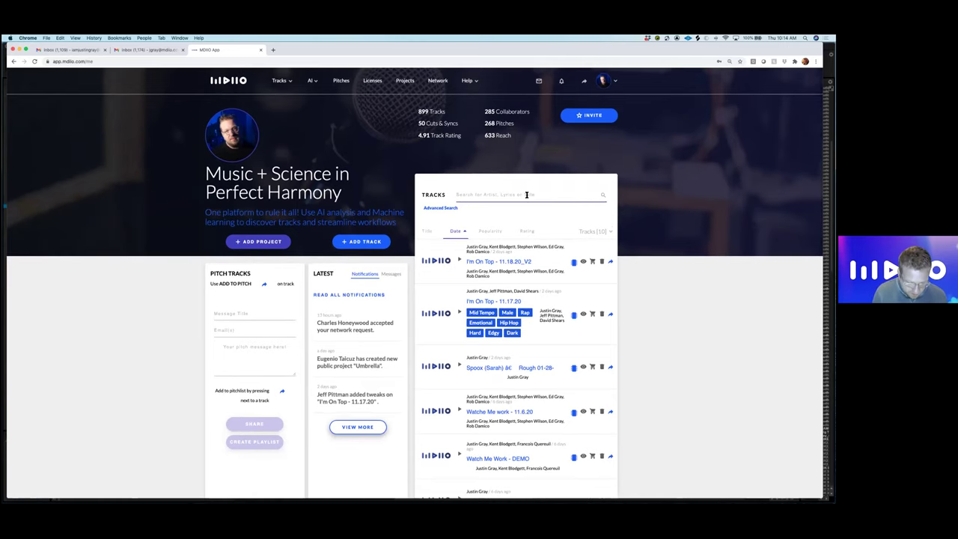
- Search tracks for 'edgy rock', narrow to 'edgy rock kent', and open Street Lights - 1.15.16
text(edgy rock)
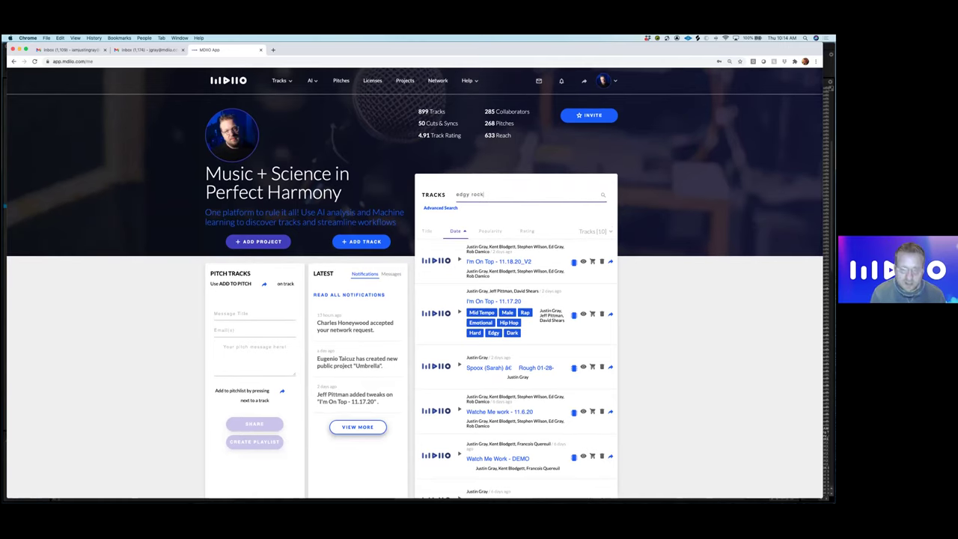
key(Return)
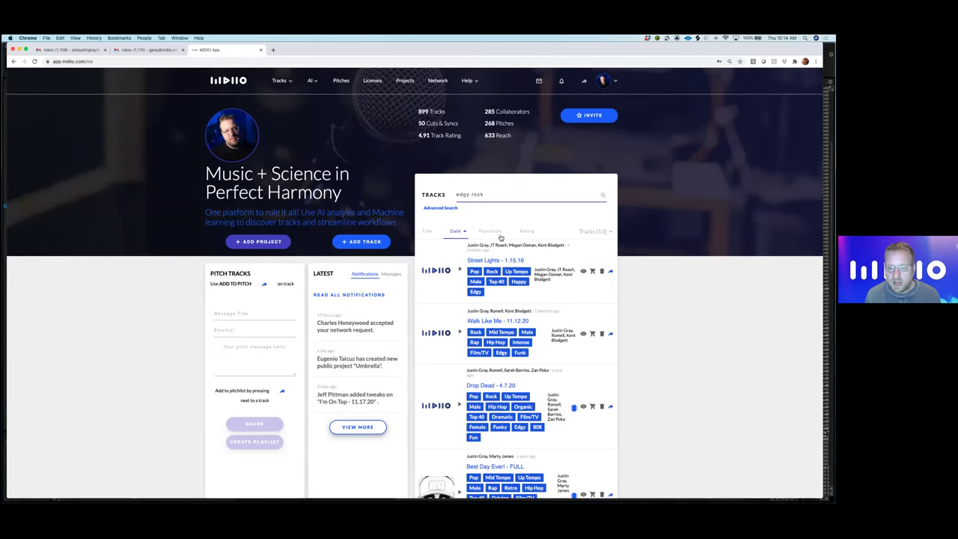
scroll(499, 253, down, 5)
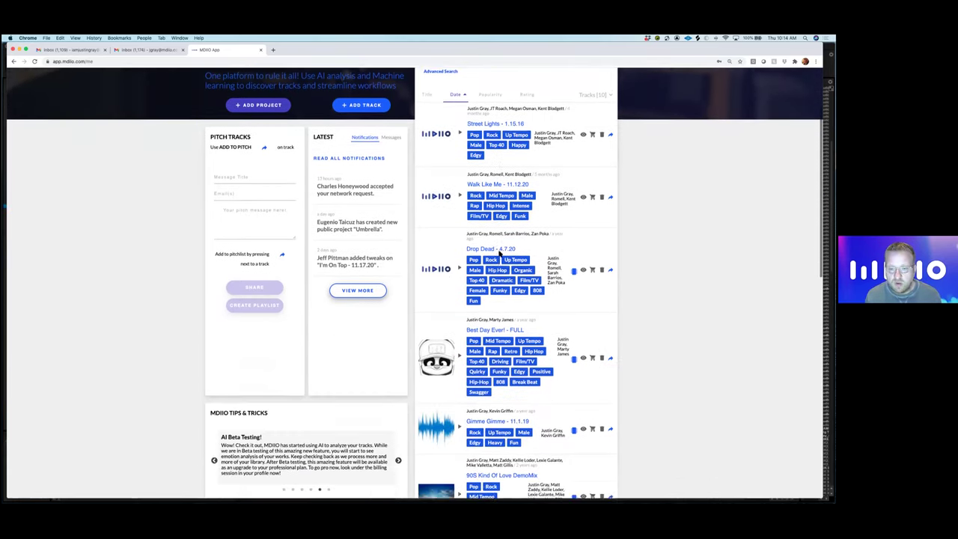
scroll(499, 253, down, 1)
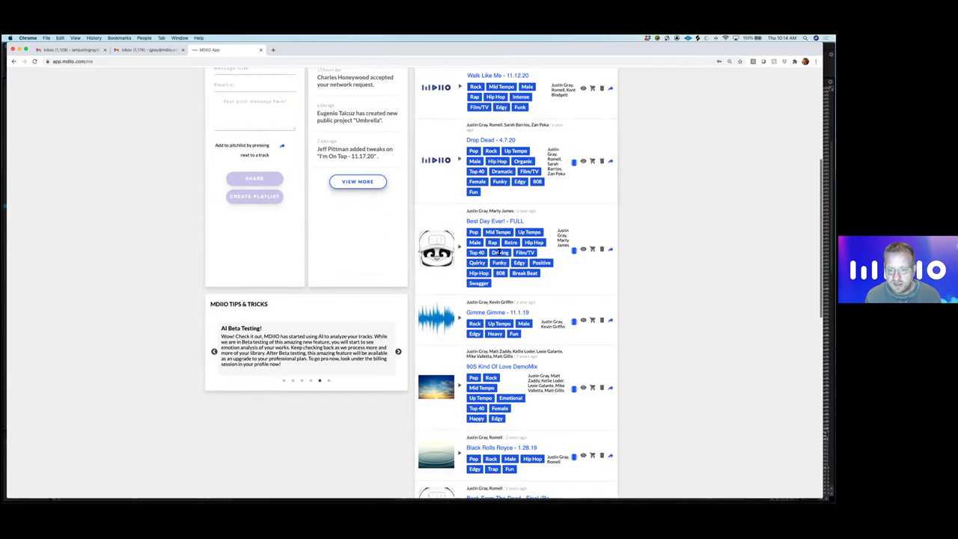
scroll(500, 253, up, 2)
scroll(499, 253, up, 5)
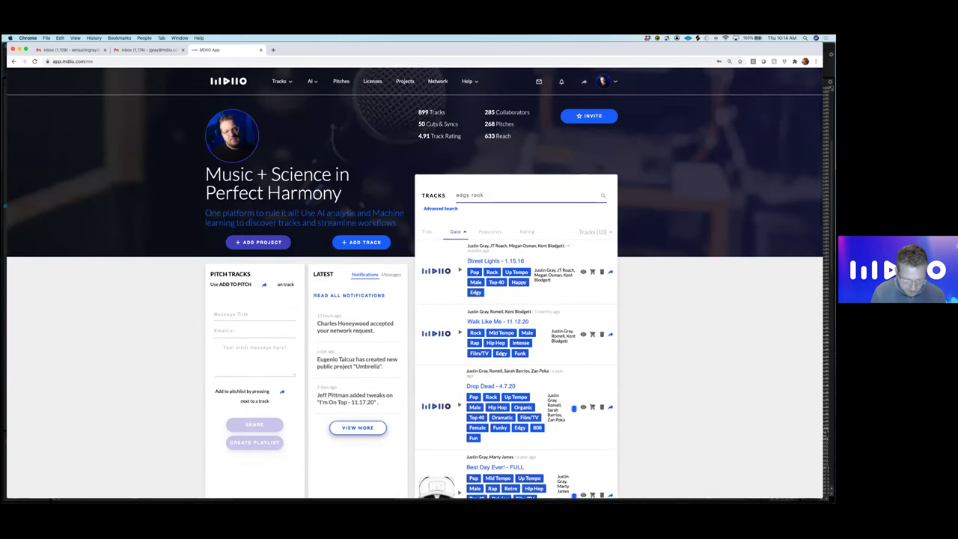
key(Return)
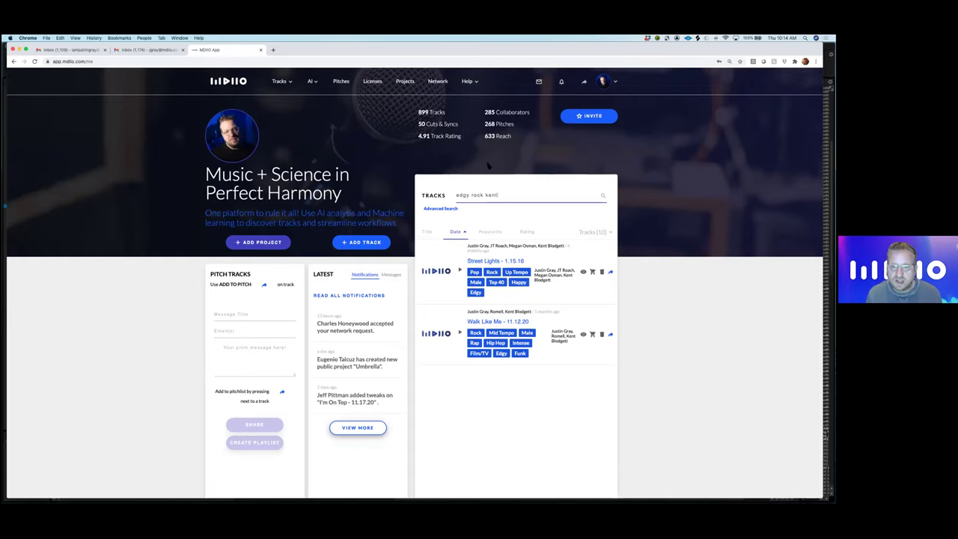
click(511, 262)
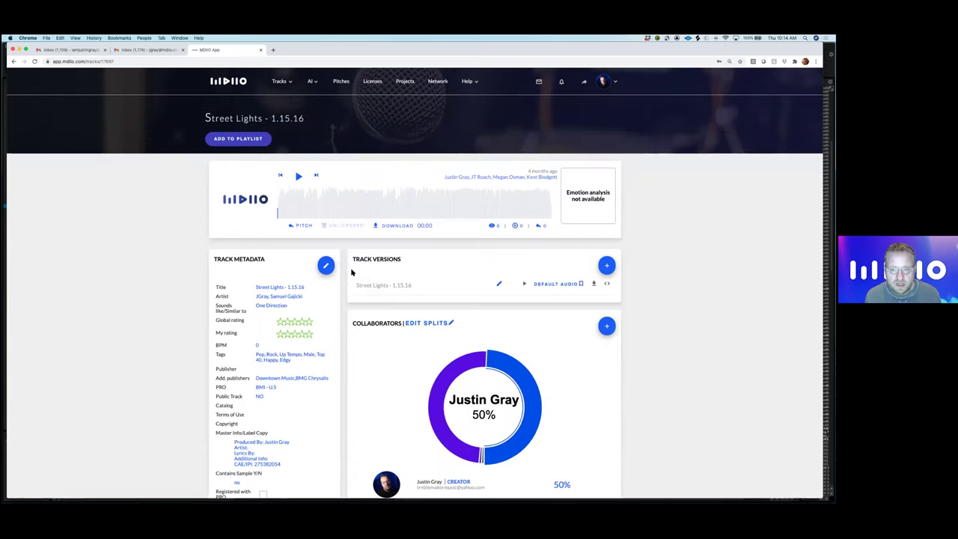
- Look over the Street Lights track page, then return to the search results
scroll(352, 272, down, 5)
scroll(352, 272, up, 3)
scroll(352, 272, up, 3)
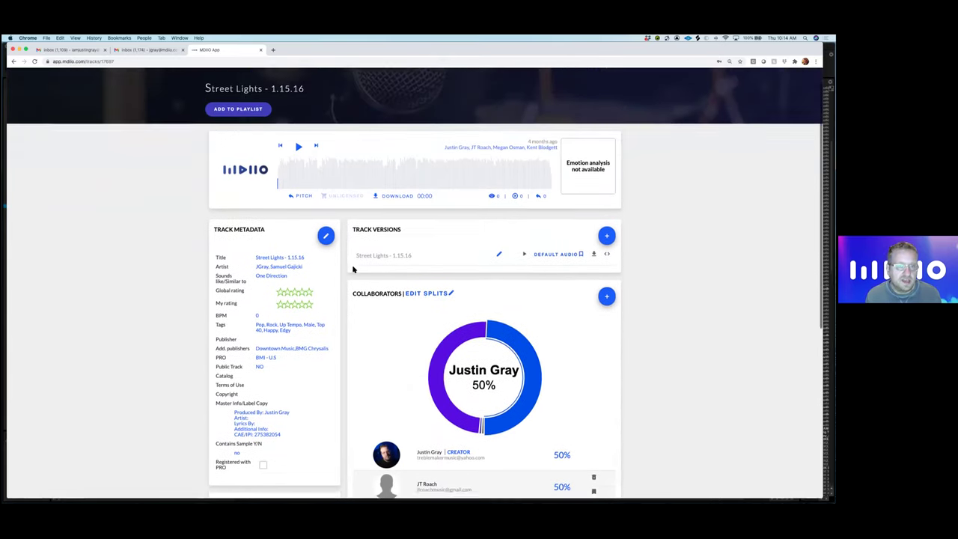
click(14, 63)
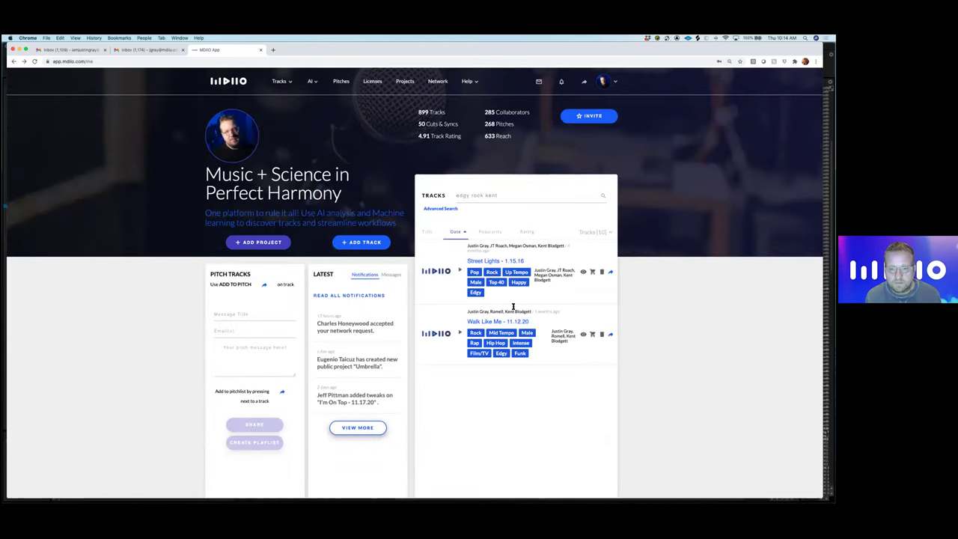
- Read the full lyrics on the Walk Like Me - 11.12.20 page, then go back to the dashboard
click(504, 321)
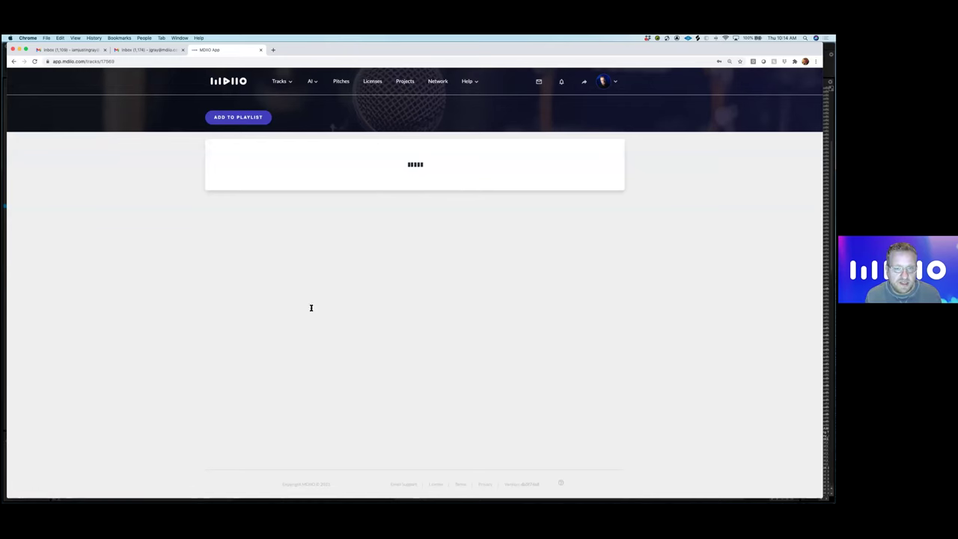
scroll(315, 306, down, 6)
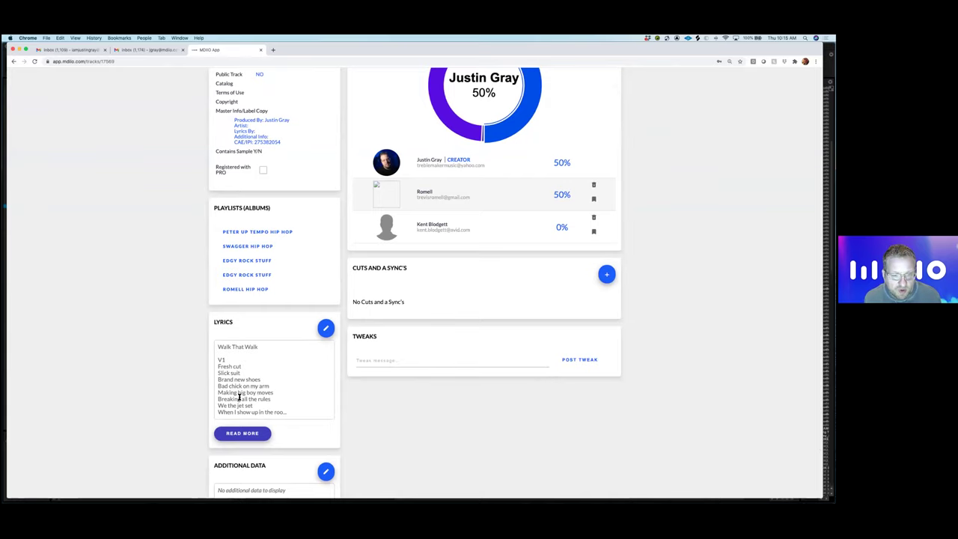
click(255, 434)
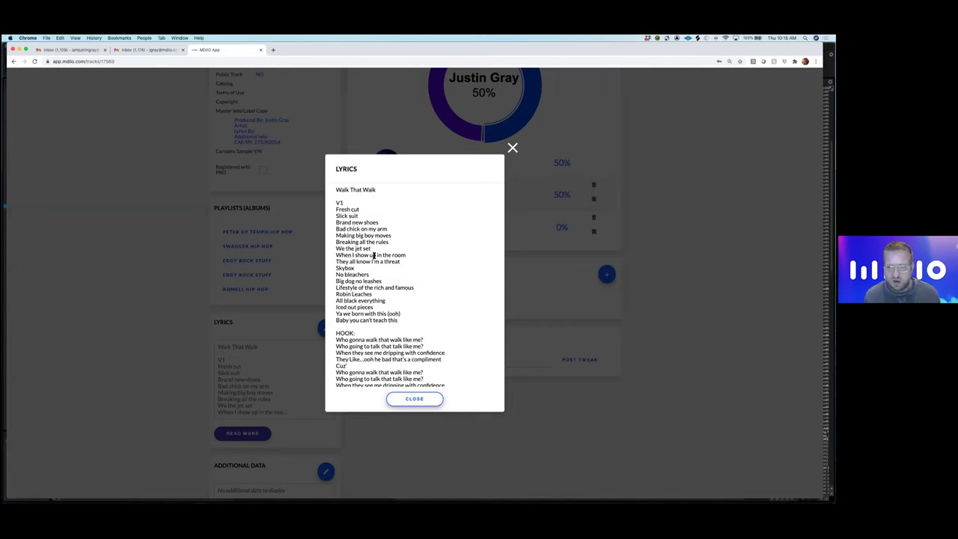
scroll(371, 266, down, 2)
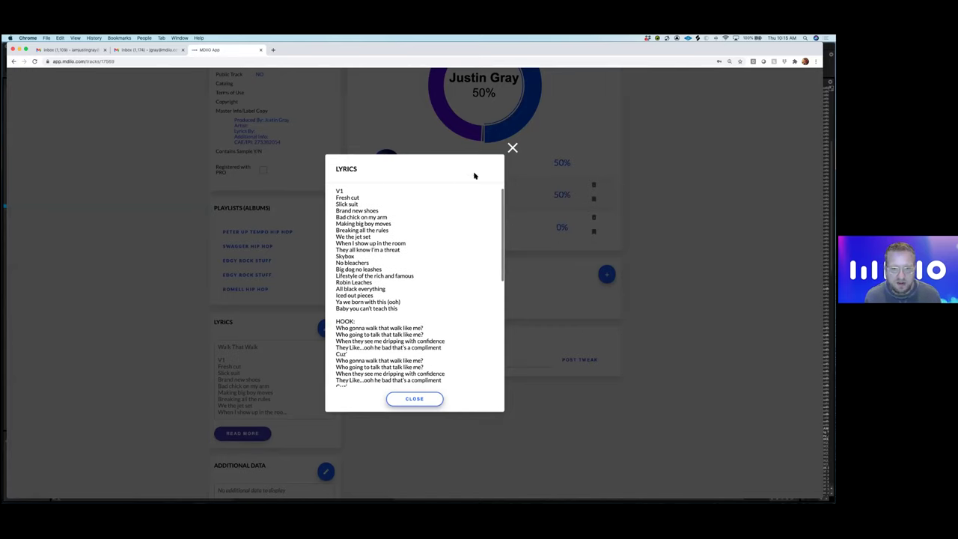
click(512, 149)
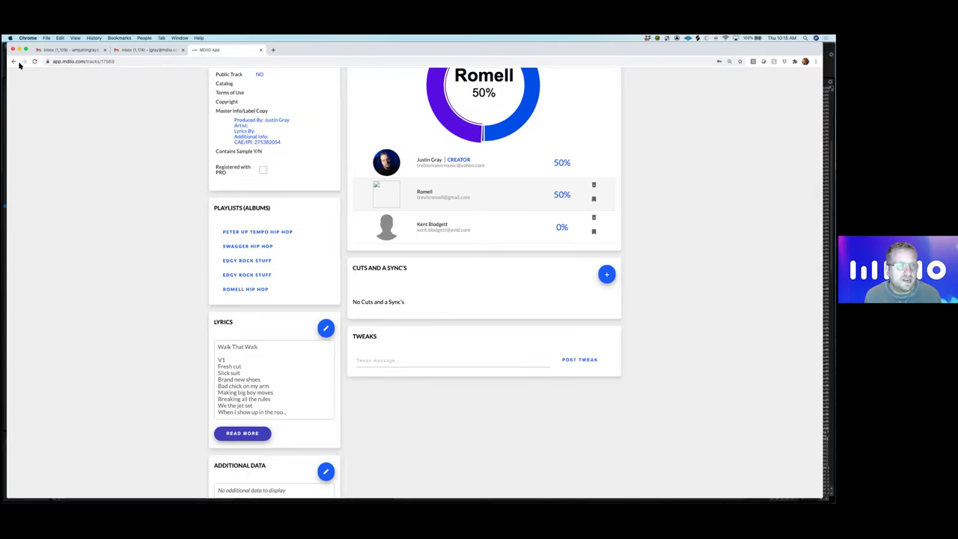
click(13, 62)
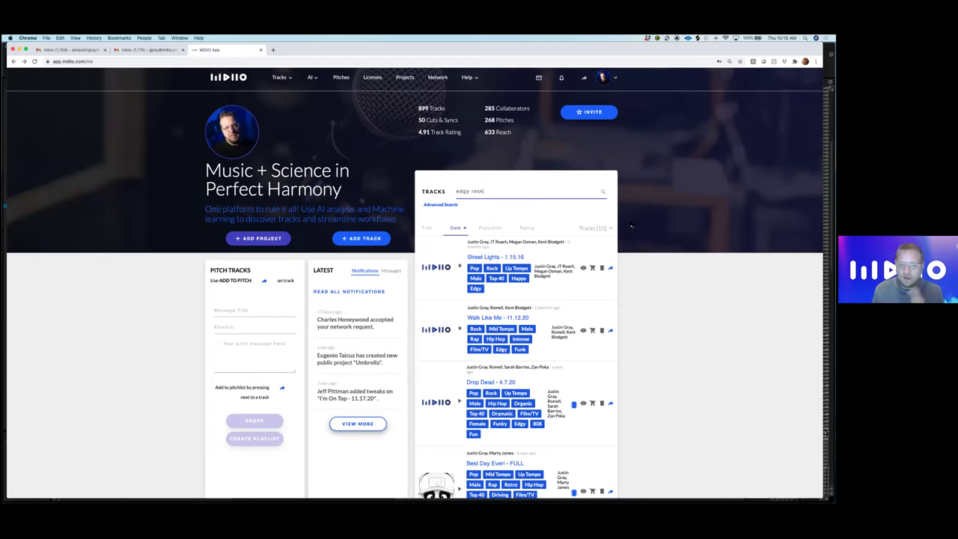
- Add Street Lights, Walk Like Me, Drop Dead and Best Day Ever! - FULL to Pitch Tracks
scroll(614, 232, down, 1)
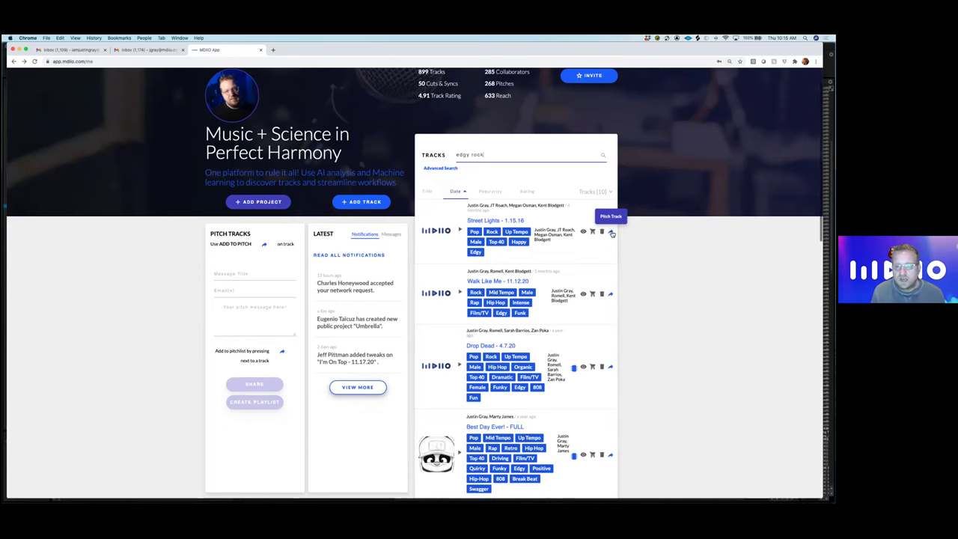
click(610, 231)
click(610, 295)
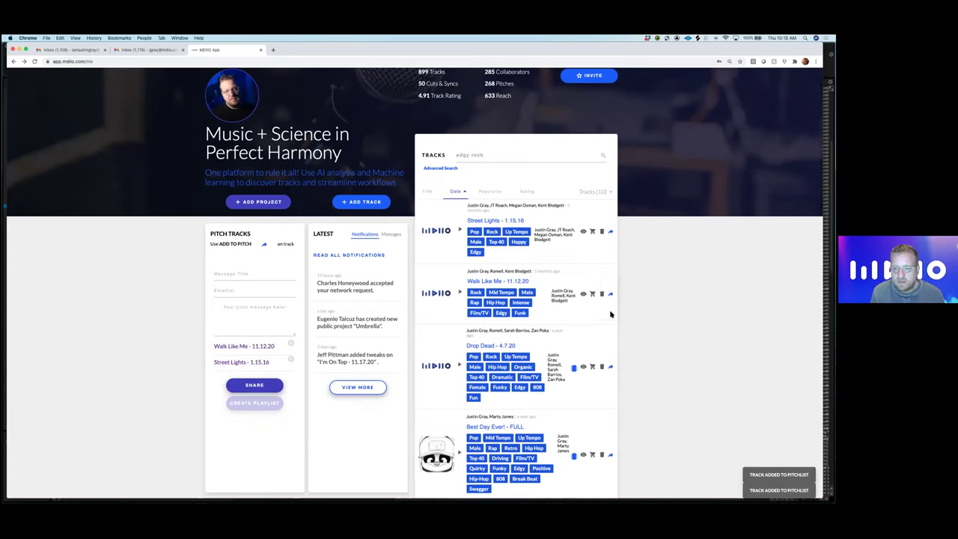
click(610, 367)
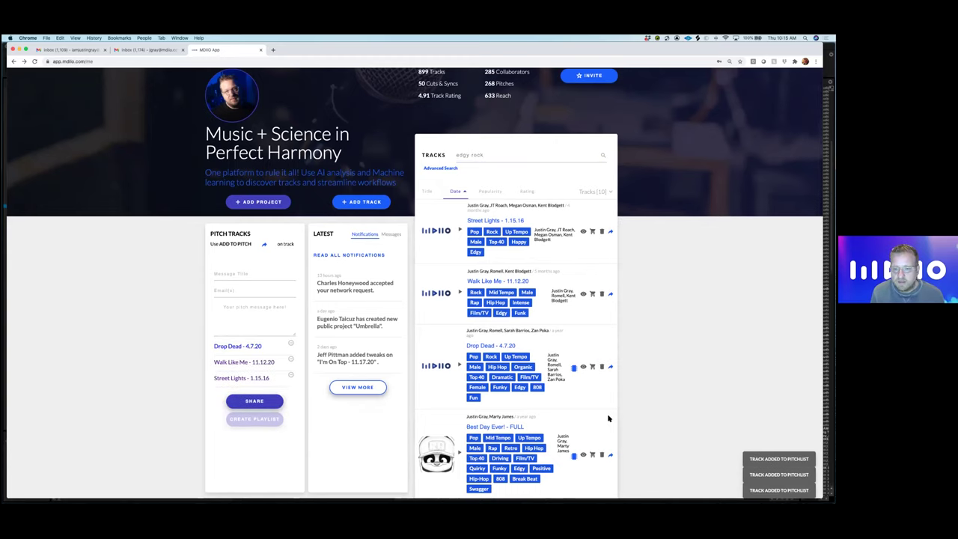
click(610, 455)
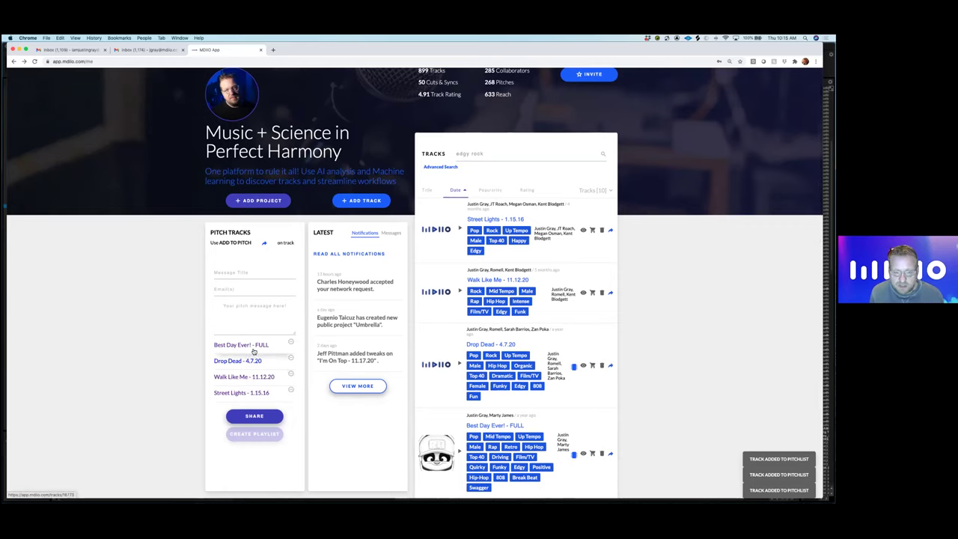
scroll(277, 337, up, 2)
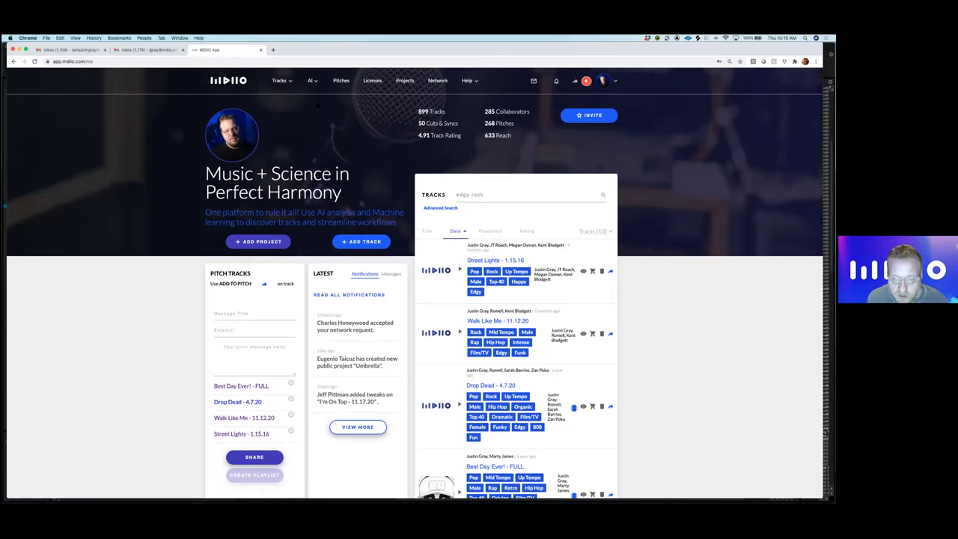
- Clear the 'edgy rock' text from the Tracks search box
drag(492, 194, 434, 192)
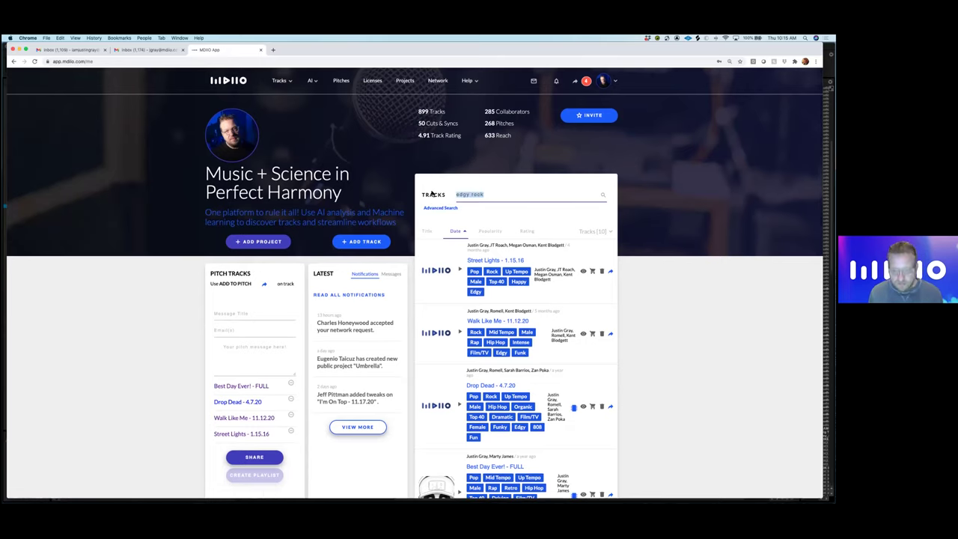
key(BackSpace)
scroll(434, 191, down, 2)
scroll(399, 196, up, 2)
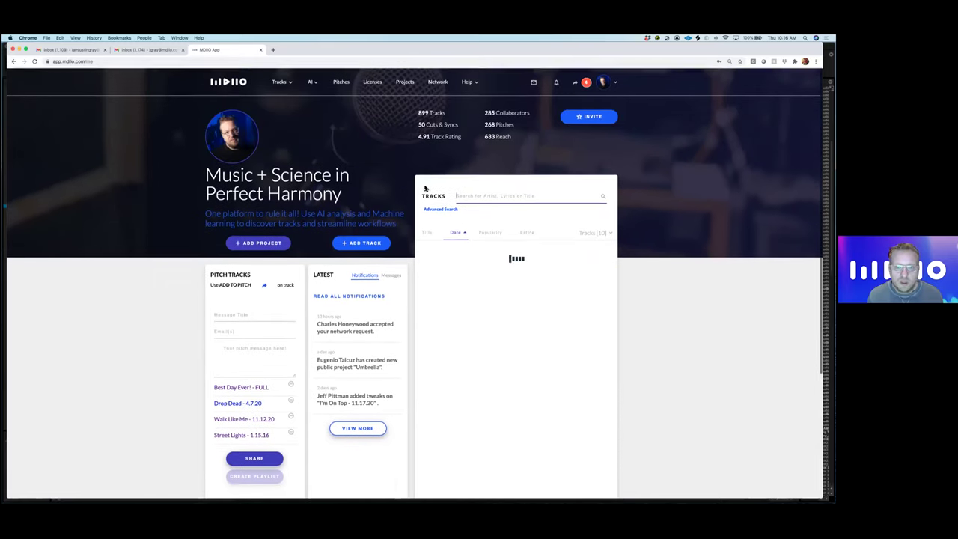
- Start adding a track, cancel the file browser, and close the add-tracks window
click(364, 243)
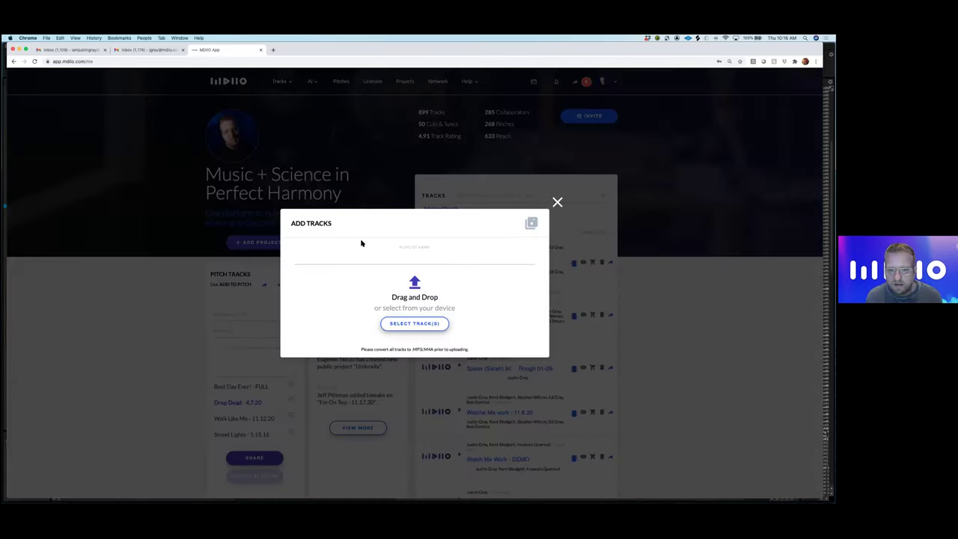
click(418, 326)
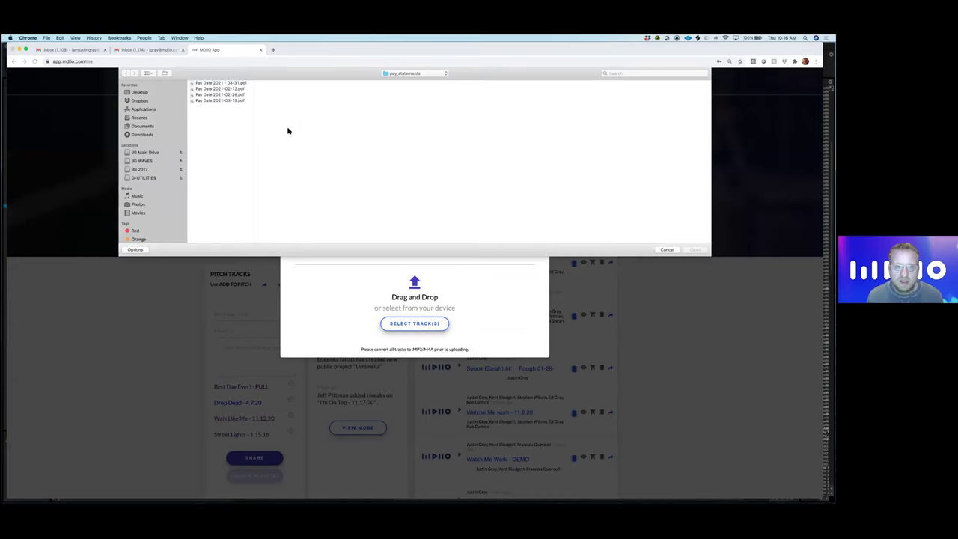
click(667, 249)
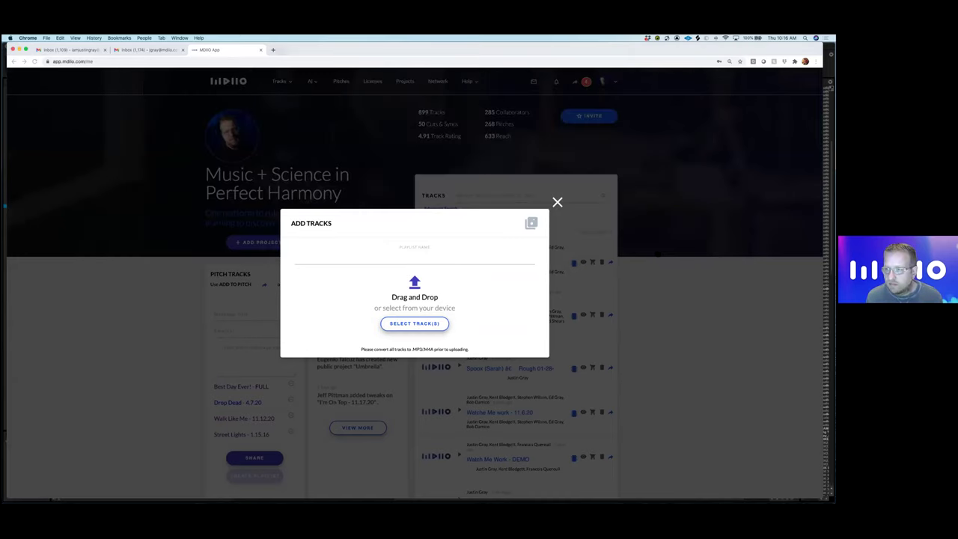
click(557, 202)
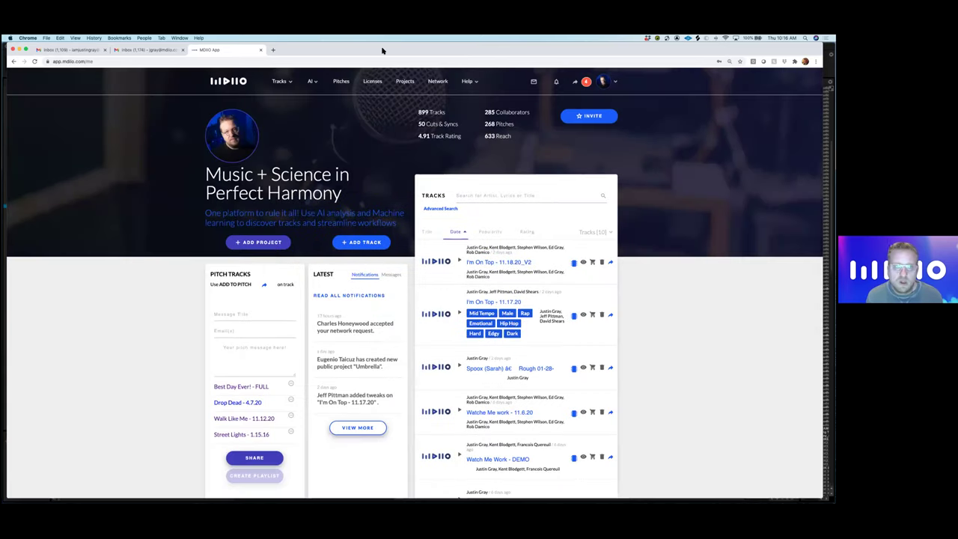
- Close the Pro Tools session and open the Projects folder in Finder
drag(8, 269, 102, 270)
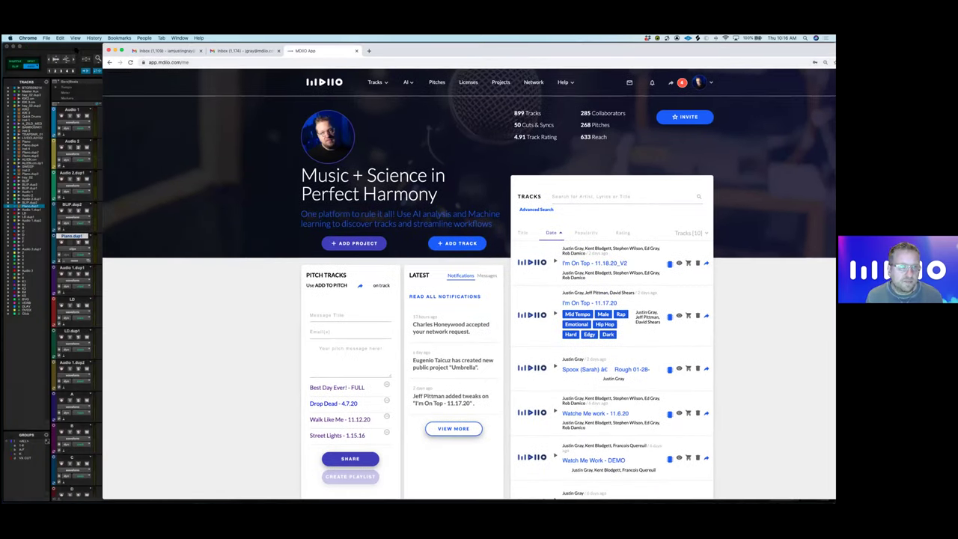
click(58, 51)
key(super+shift+w)
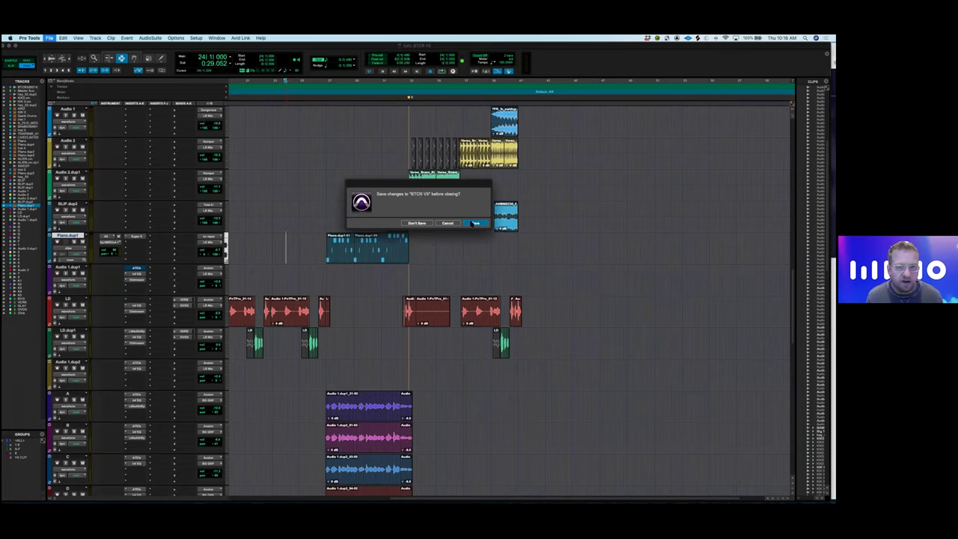
key(Return)
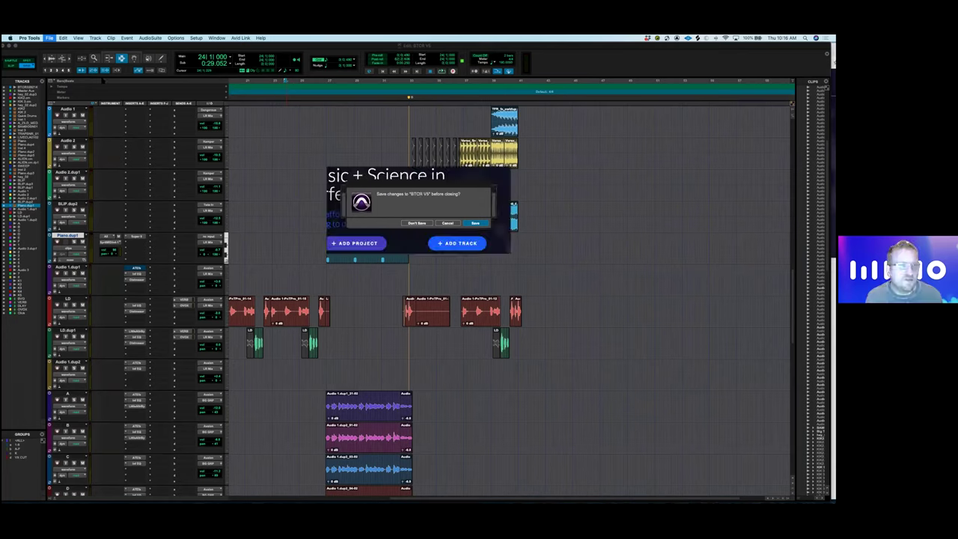
key(super+o)
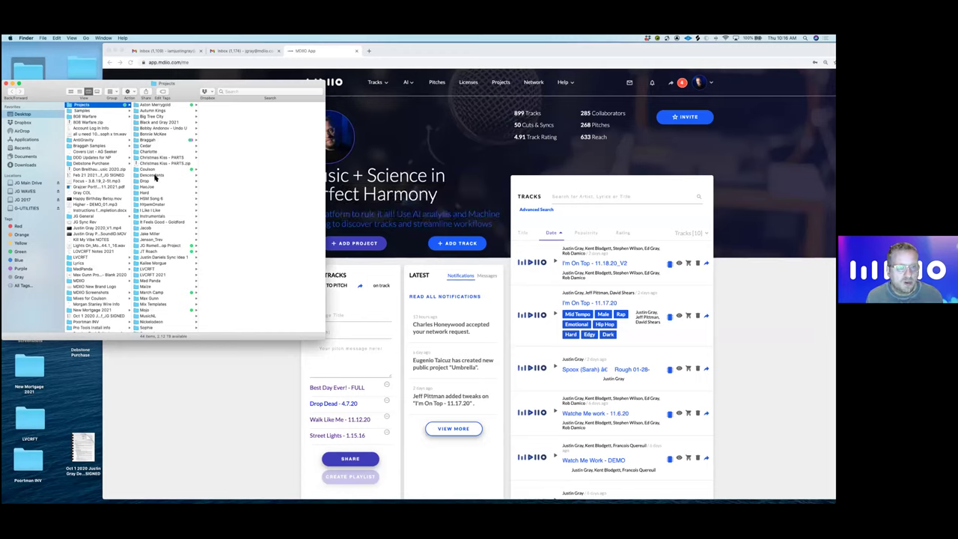
- Upload 'New Style - 03-31-21 Rough.mp3' from March Camp > New Style > New Style MIXS to MDIIO
scroll(156, 241, down, 3)
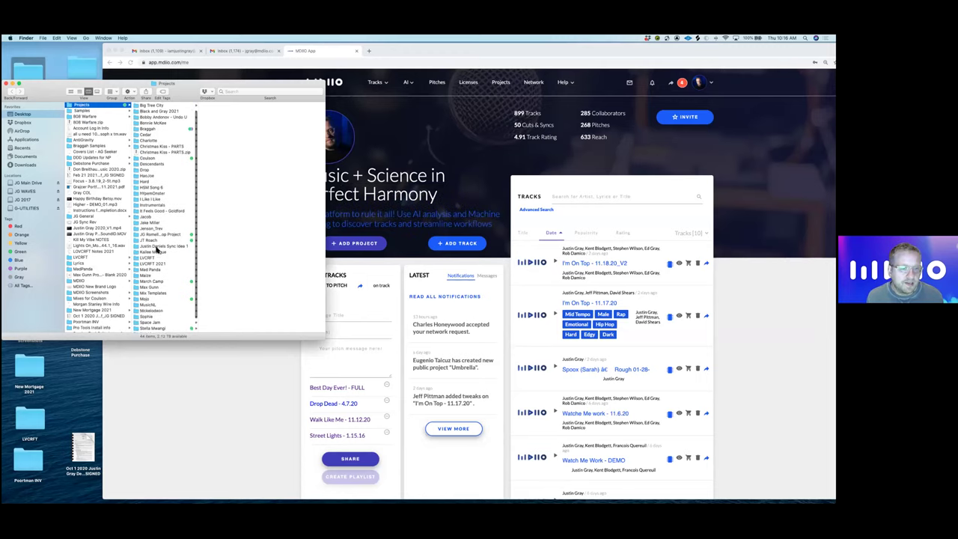
click(162, 277)
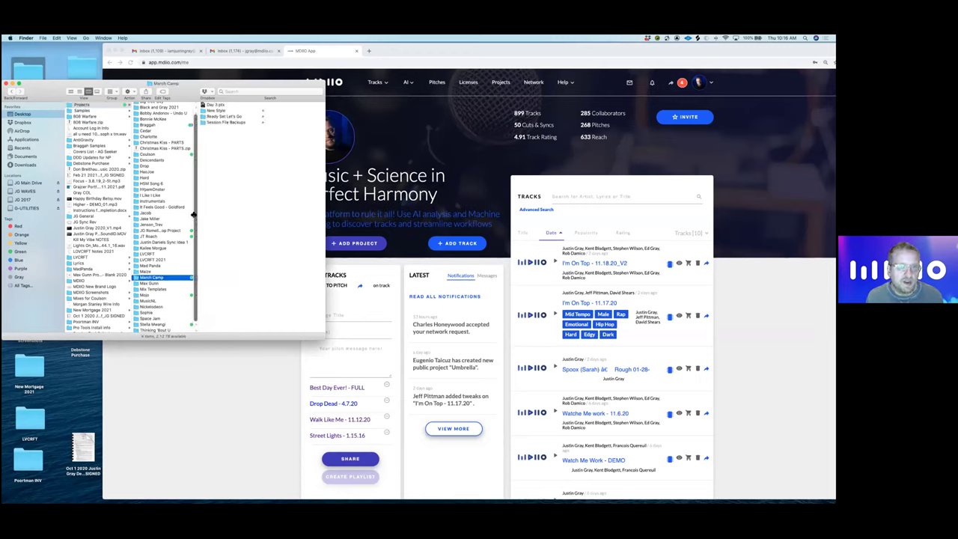
click(216, 112)
click(277, 116)
click(288, 128)
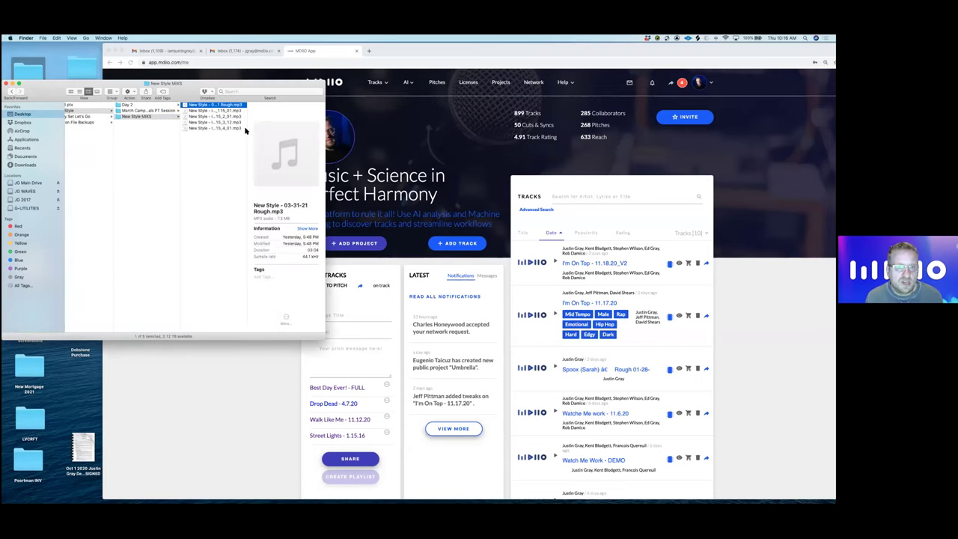
click(193, 122)
click(192, 115)
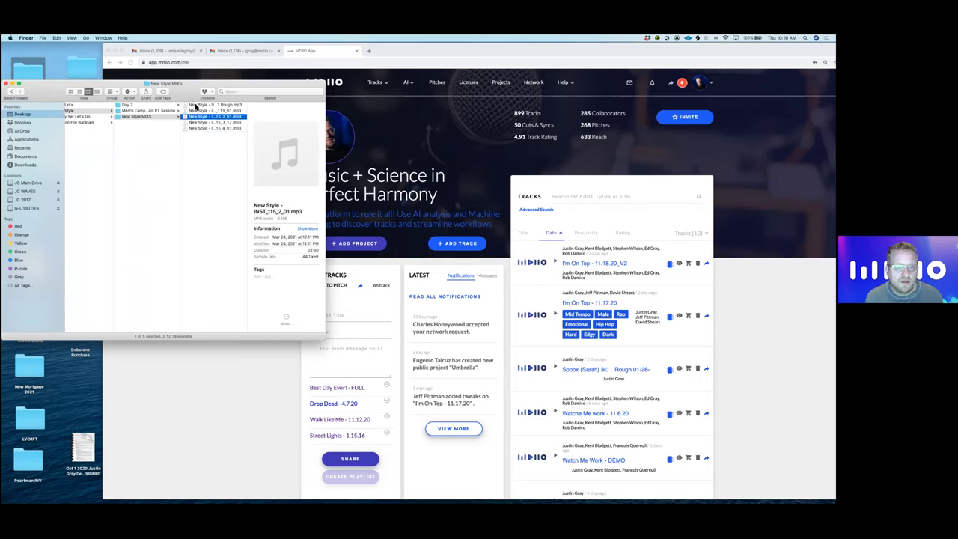
click(195, 104)
drag(182, 107, 629, 336)
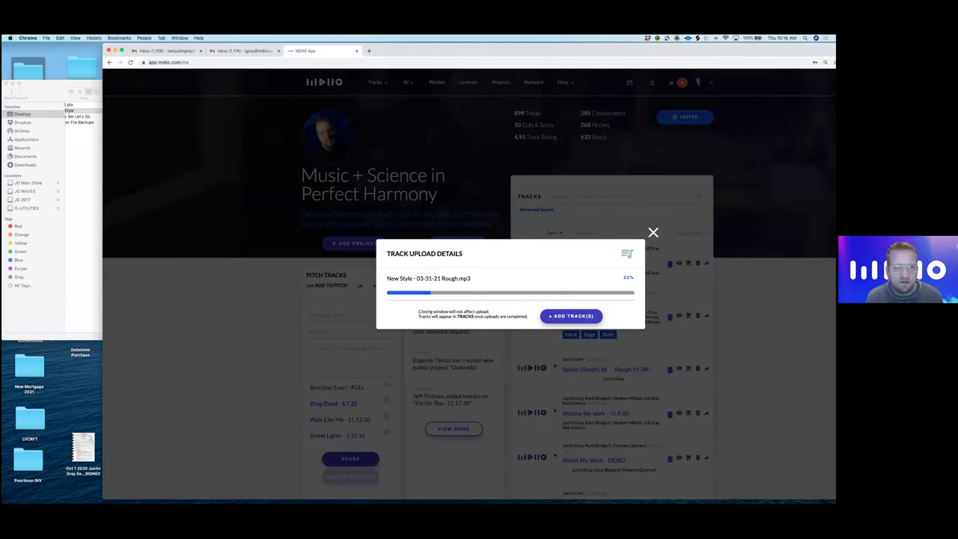
- Open Ready Set Let's Go > Ready Set MIXS and preview the 03-31-21 mix in Chrome
click(82, 187)
click(158, 166)
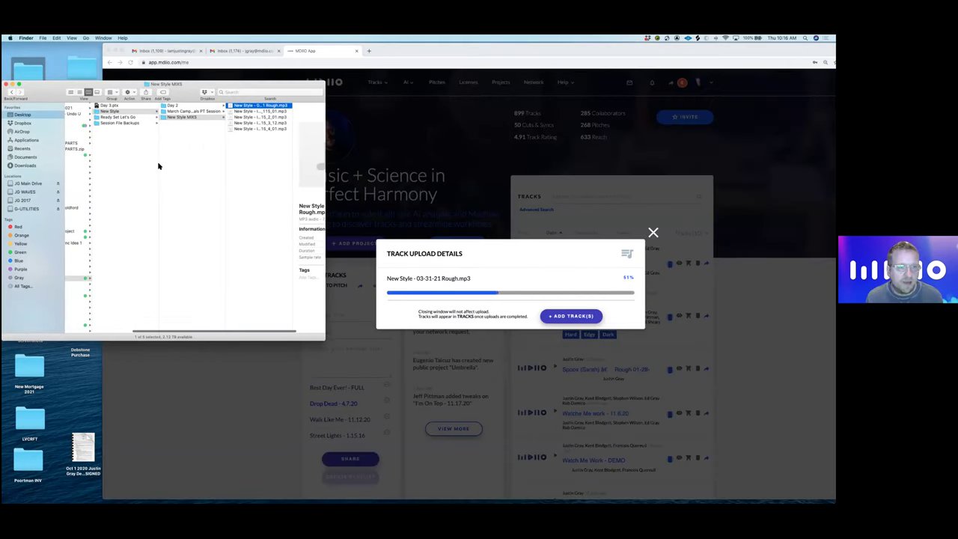
click(180, 117)
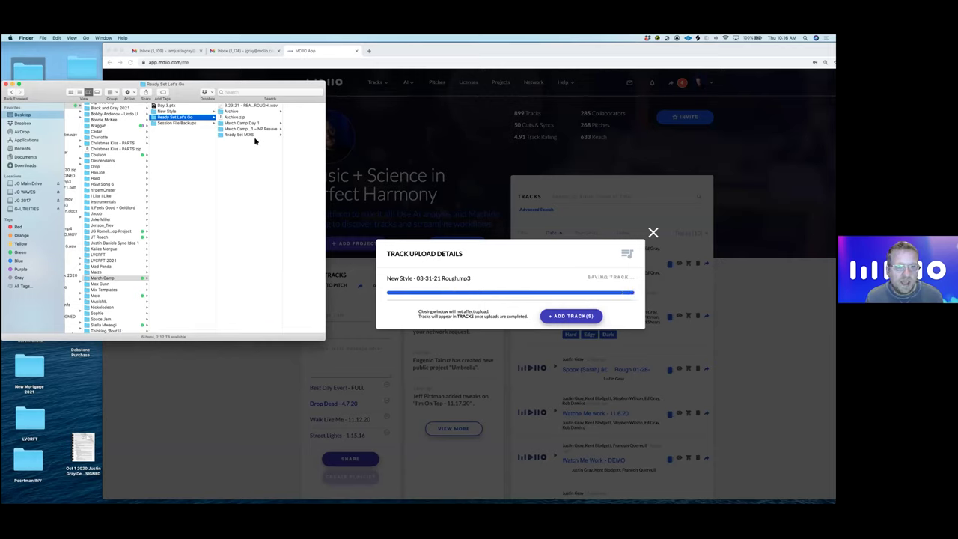
click(247, 134)
click(279, 107)
double_click(218, 107)
click(470, 299)
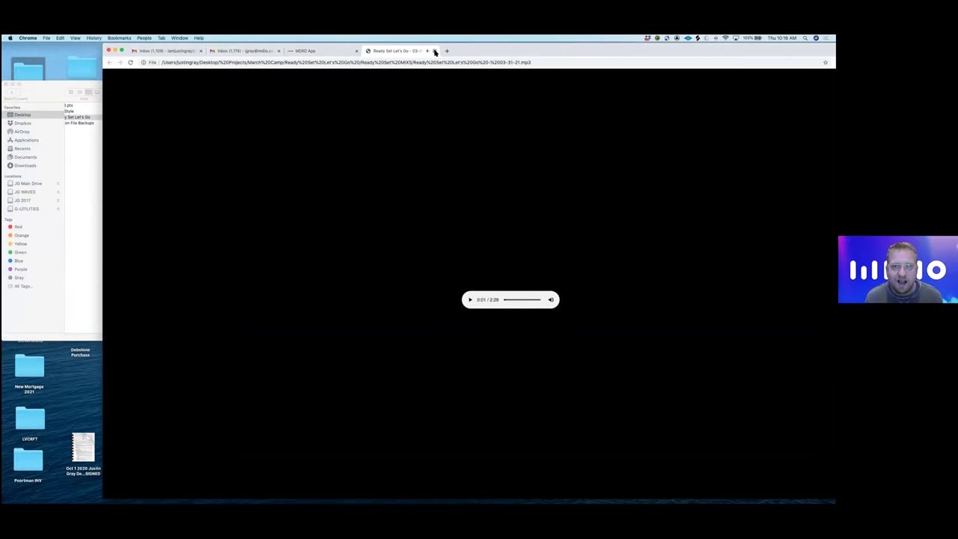
click(435, 51)
- Upload 'Ready Set Let's Go - 03-31-21.mp3' to MDIIO and close the upload window
click(56, 95)
double_click(192, 106)
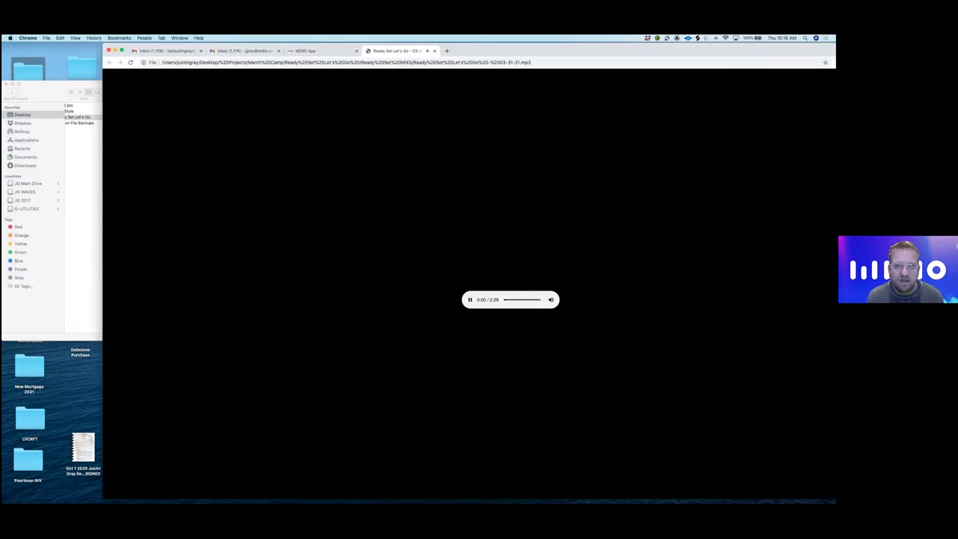
click(435, 51)
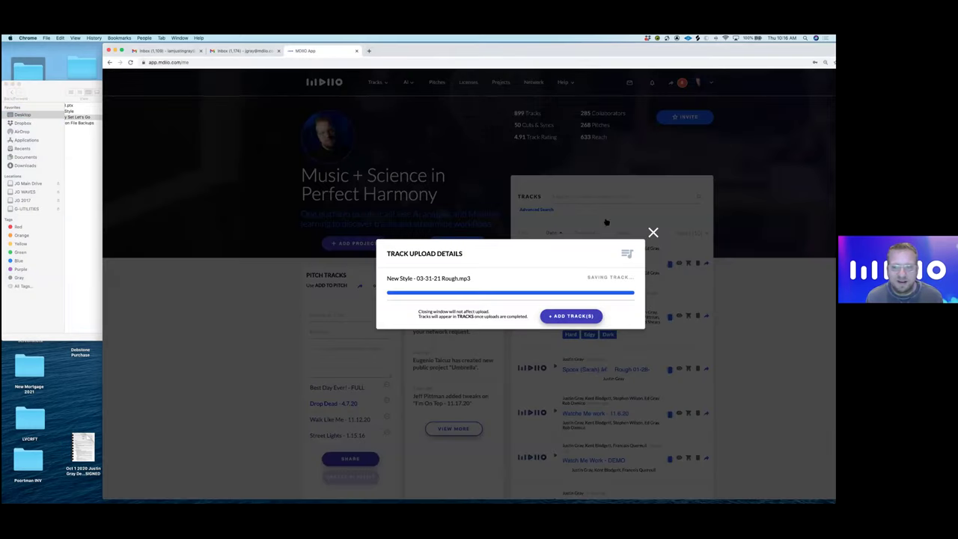
click(653, 233)
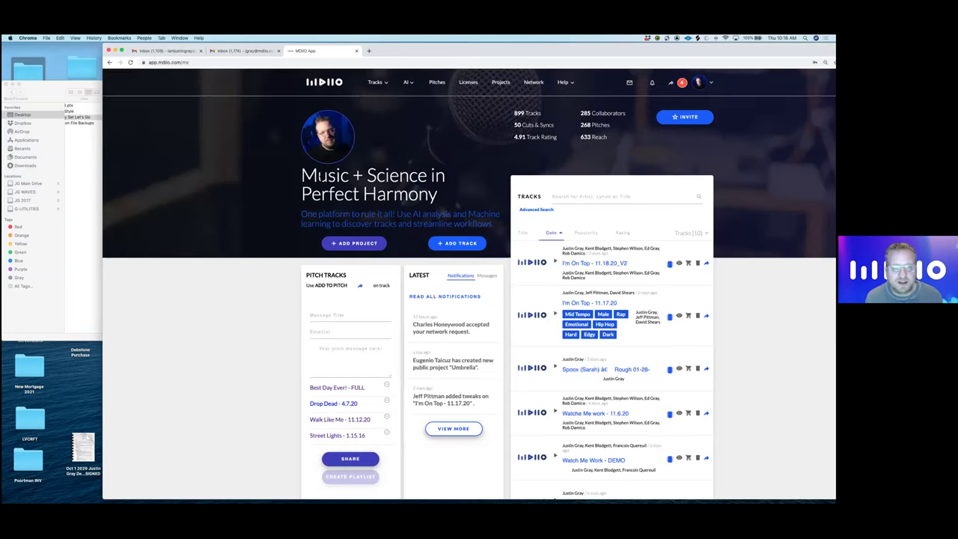
click(87, 148)
drag(197, 115, 499, 307)
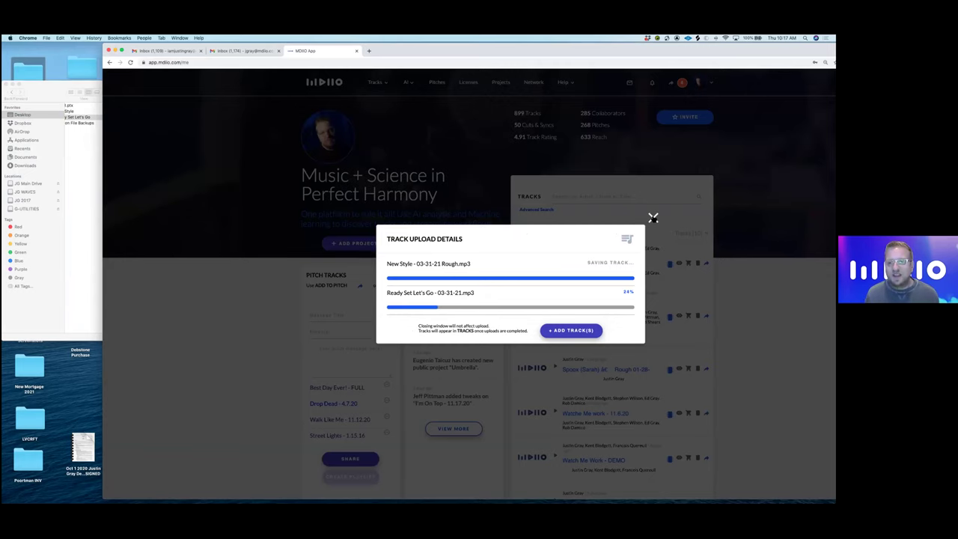
click(653, 218)
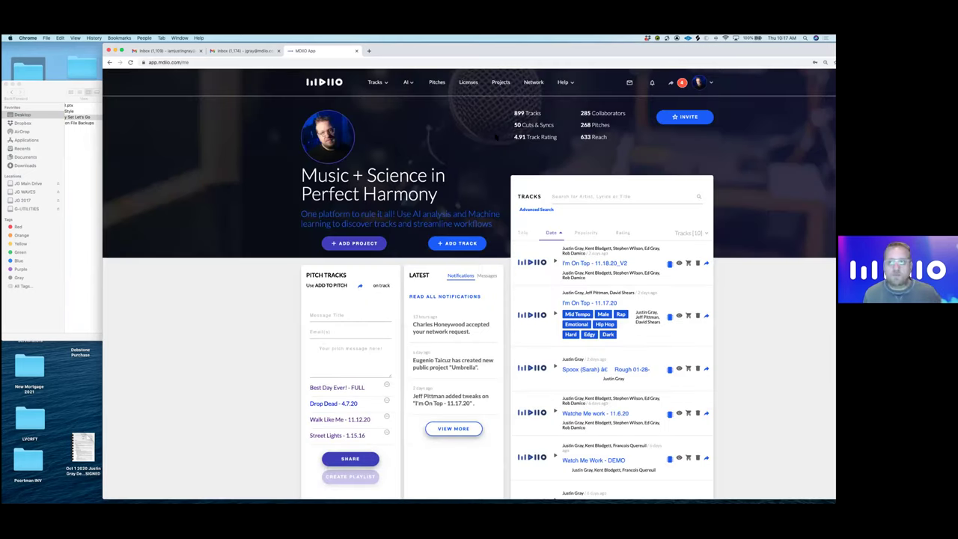
- Widen Chrome and open the New Style (03-31-21) track page, scrolling to its collaborators
drag(458, 55, 360, 51)
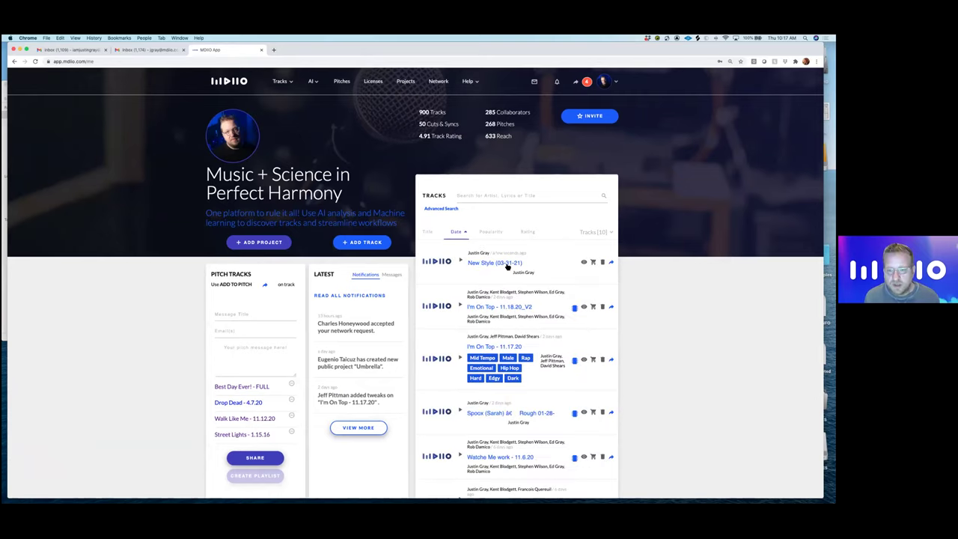
click(507, 265)
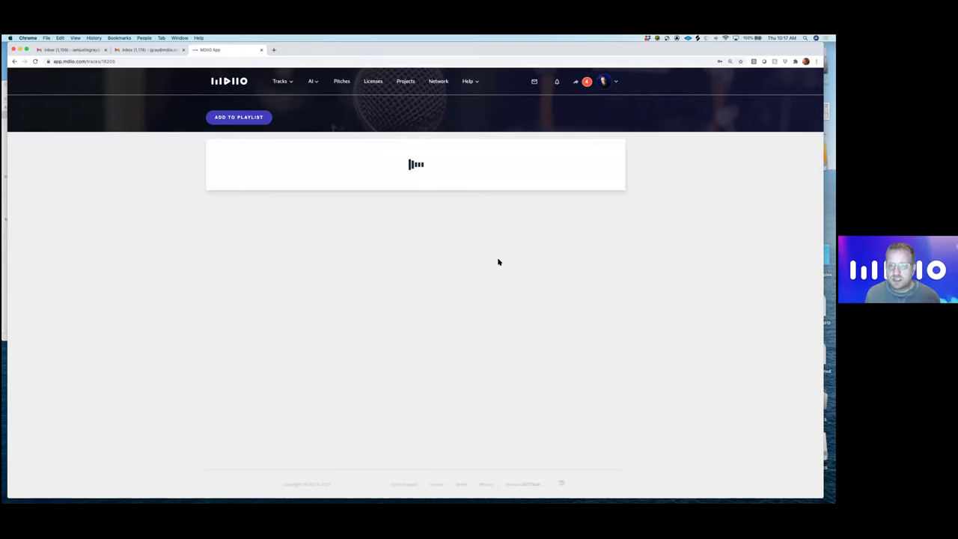
drag(466, 50, 494, 54)
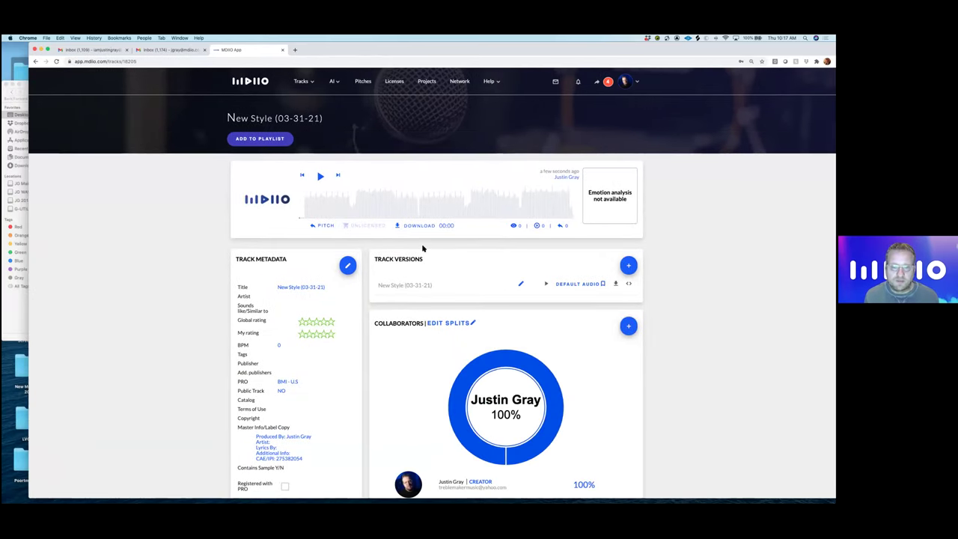
scroll(423, 249, down, 2)
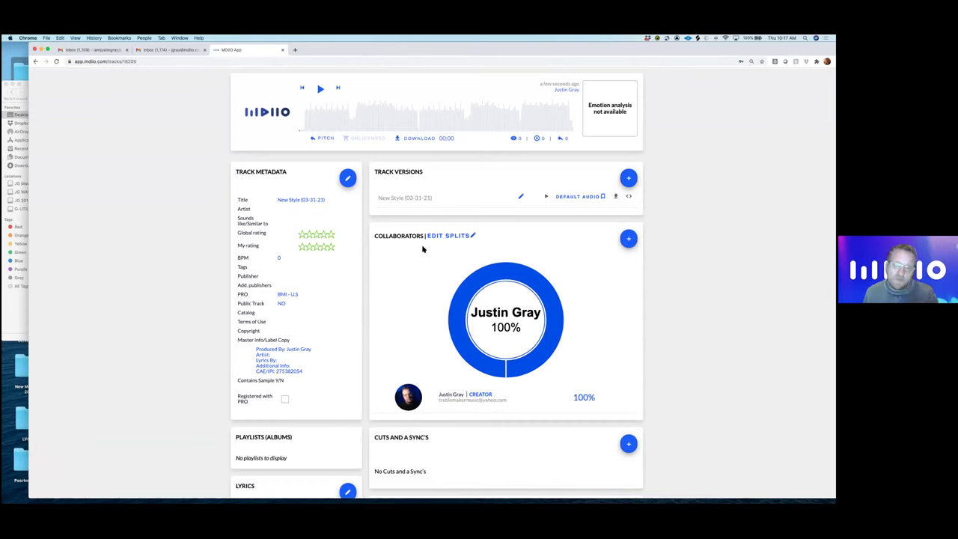
- Search for the new collaborator by name and open the invite form
click(629, 239)
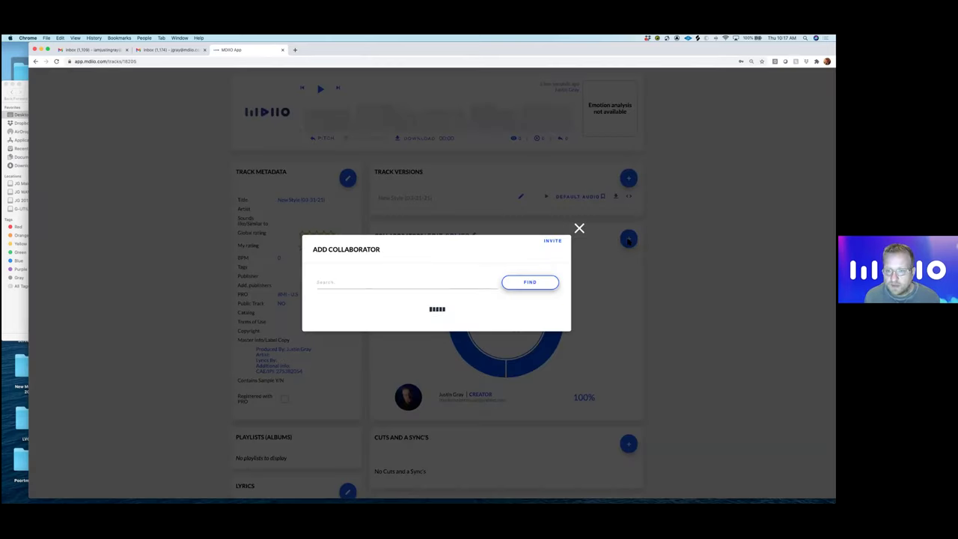
click(431, 216)
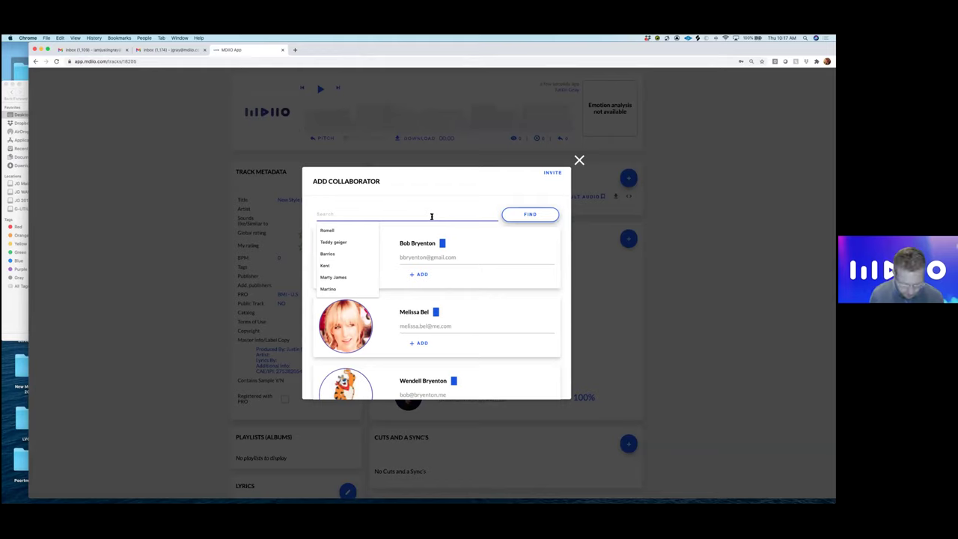
text(Maize)
key(Return)
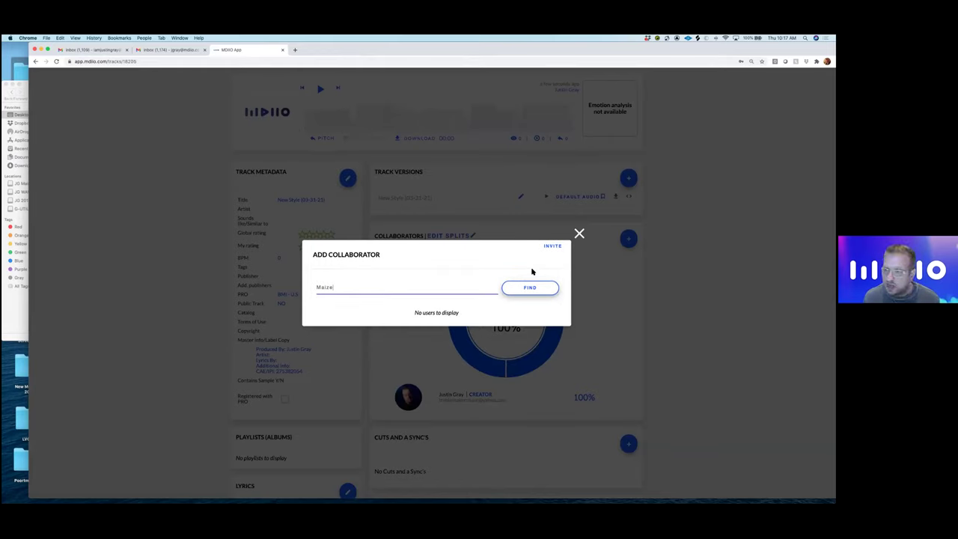
click(552, 246)
- Enter the collaborator's first name, last name and e-mail, and send the invitation
click(430, 267)
key(Tab)
click(423, 267)
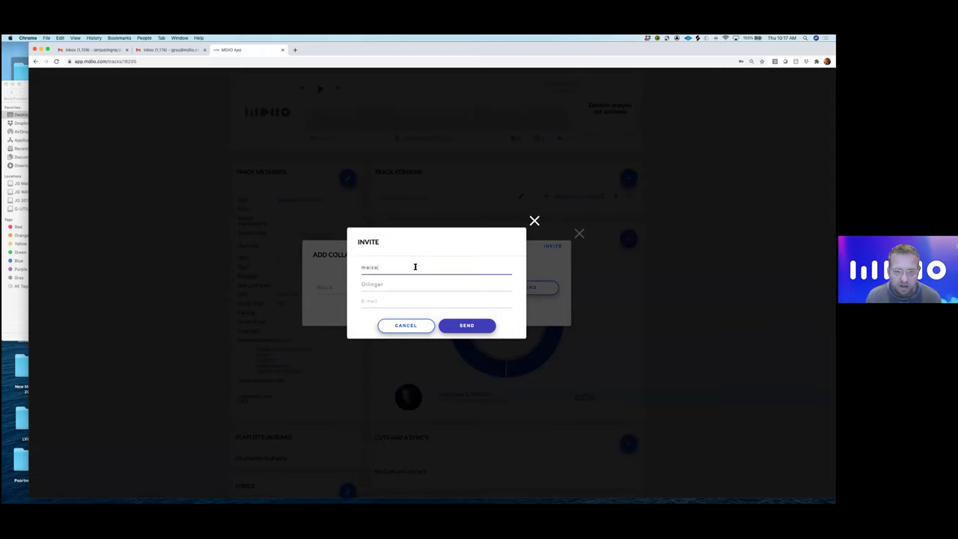
double_click(364, 268)
text(Maize)
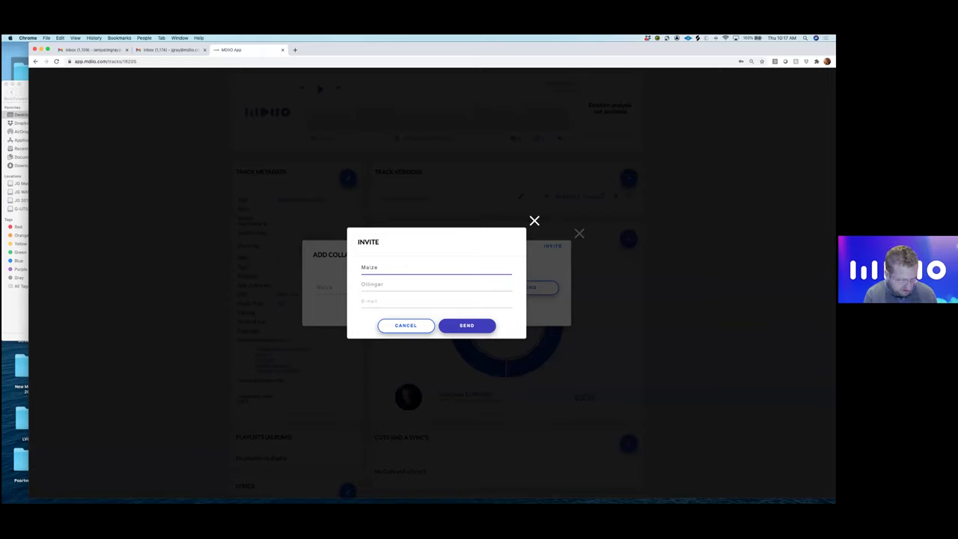
click(410, 302)
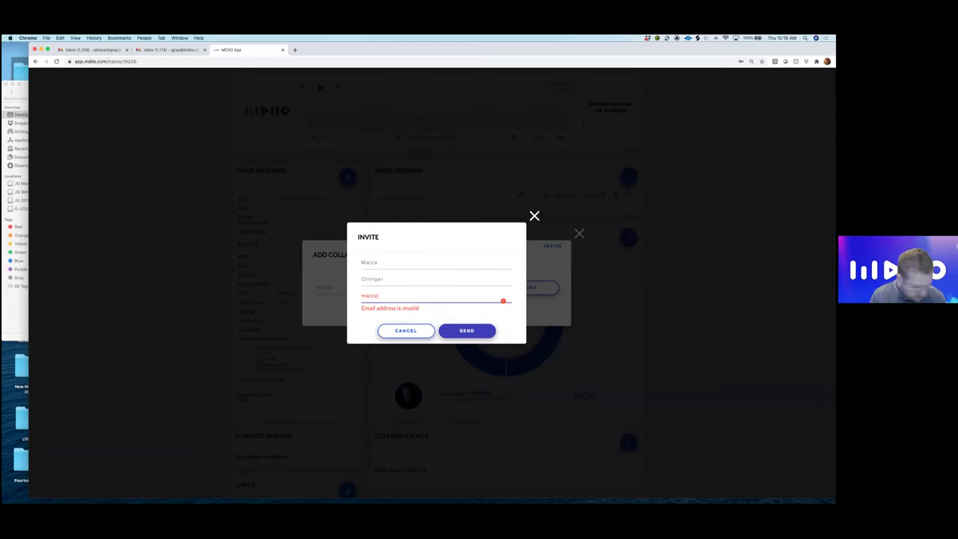
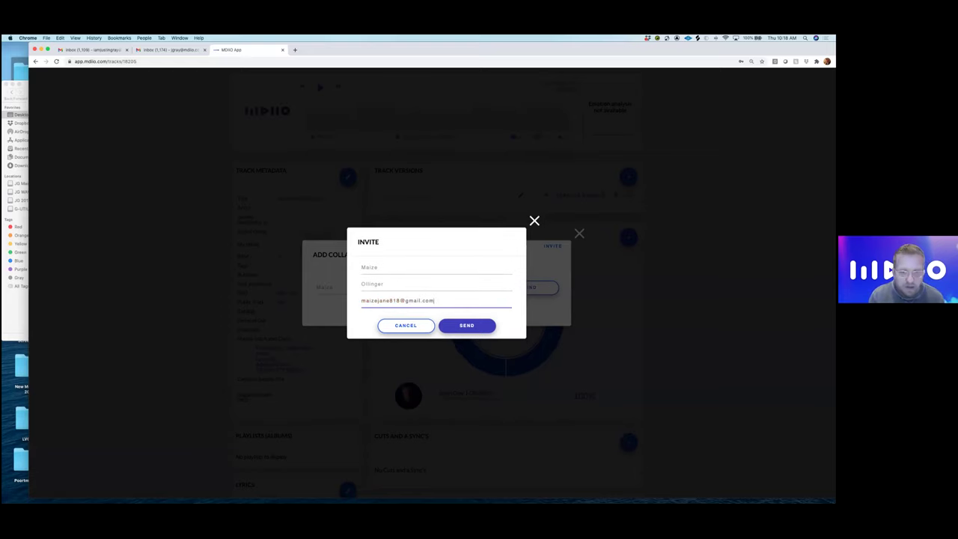
click(473, 325)
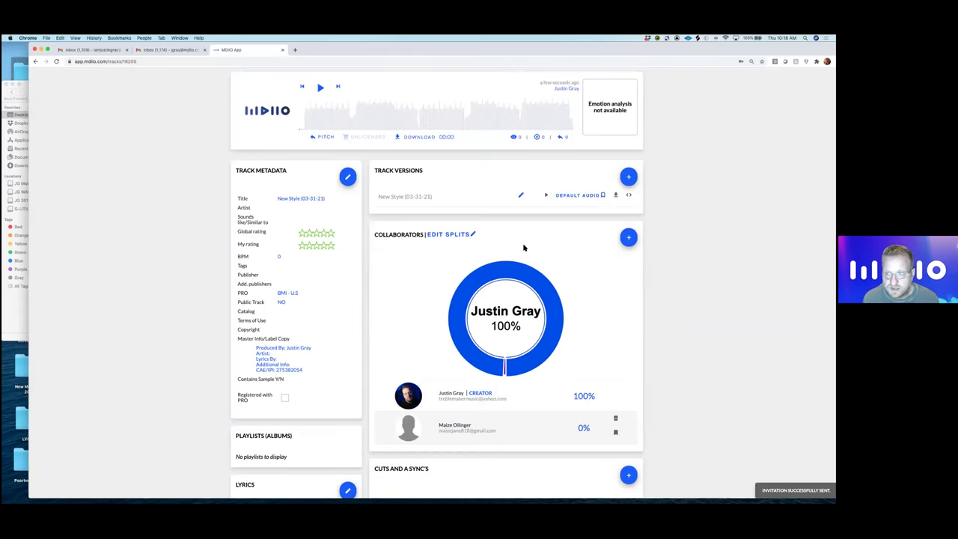
- Change the splits from 100% for the creator to 50/50 with the invited collaborator
scroll(524, 248, down, 2)
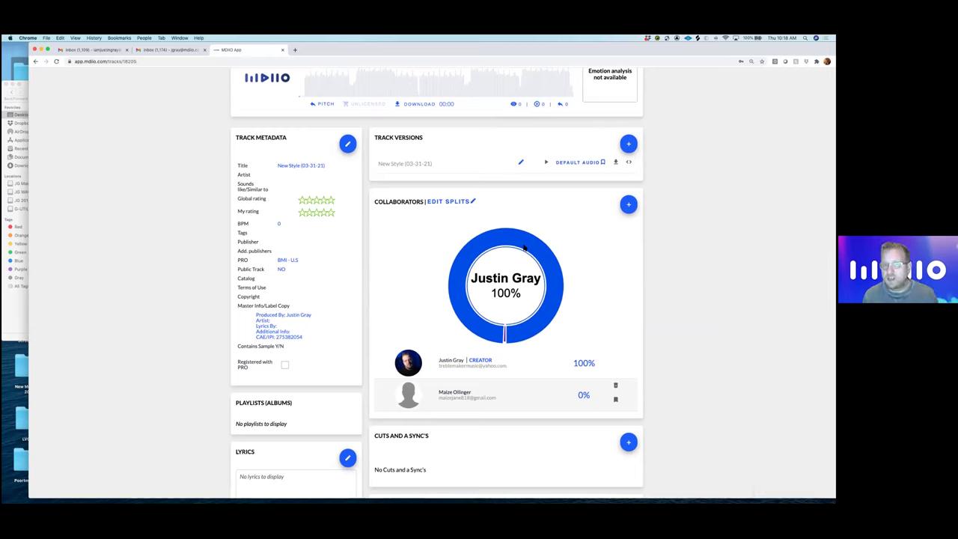
click(464, 203)
double_click(575, 363)
text(50)
key(Tab)
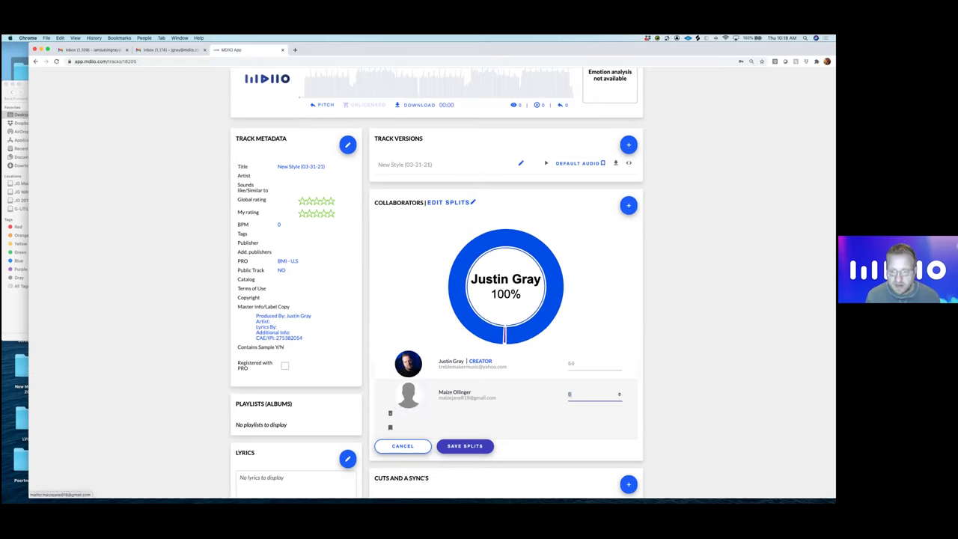
text(50)
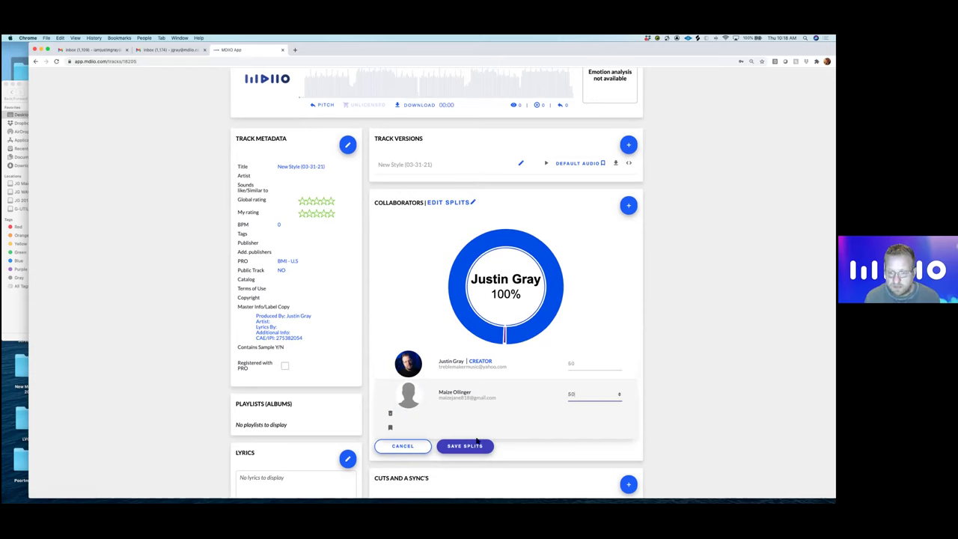
scroll(477, 448, down, 1)
click(465, 444)
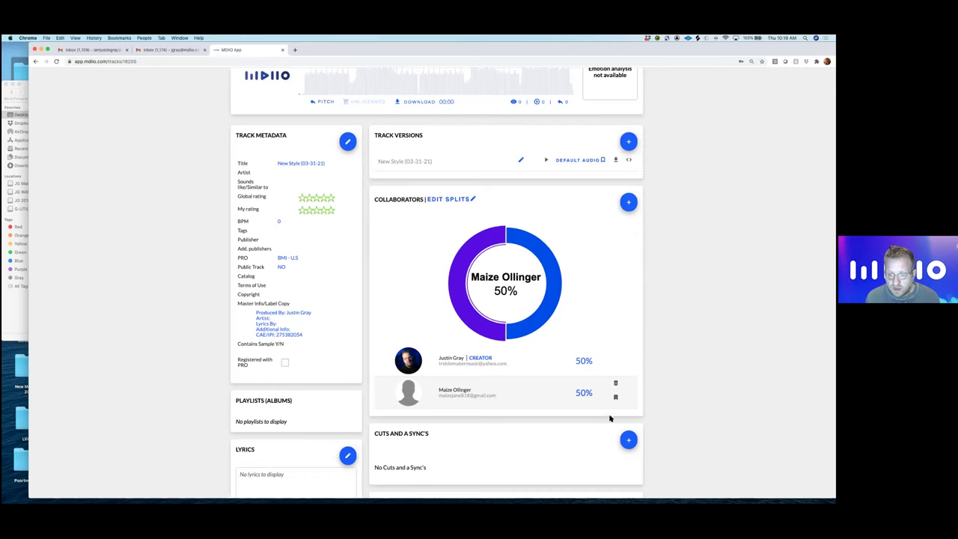
scroll(642, 443, down, 5)
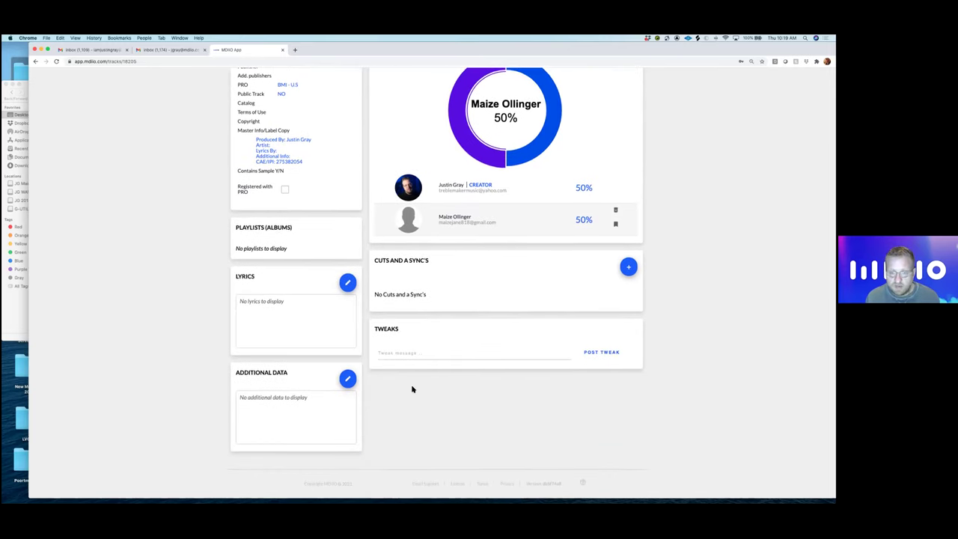
scroll(411, 387, up, 4)
scroll(409, 388, up, 3)
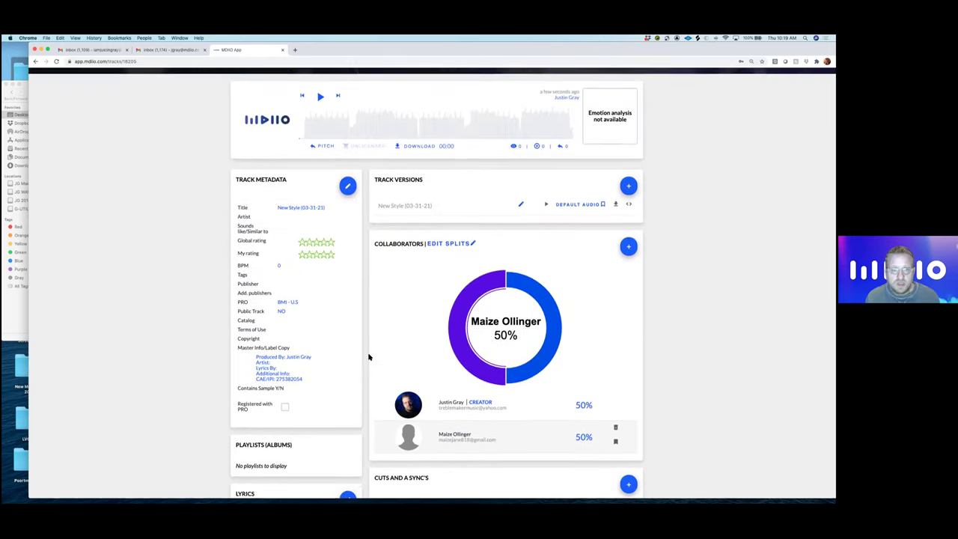
- In the track metadata, credit both collaborators as Artist, set sounds-like to 'Phantogram, Cinema', and rate five stars
click(348, 206)
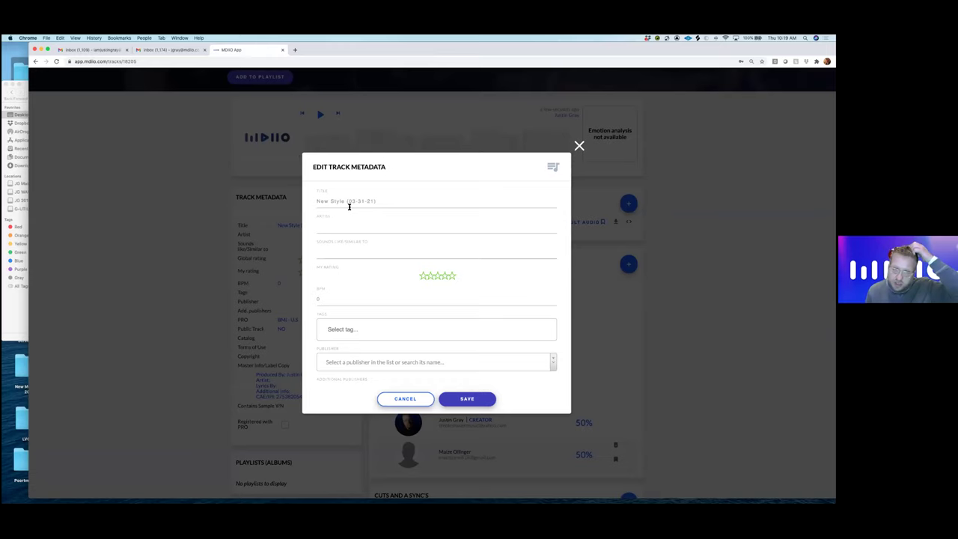
click(347, 225)
text(Maize x)
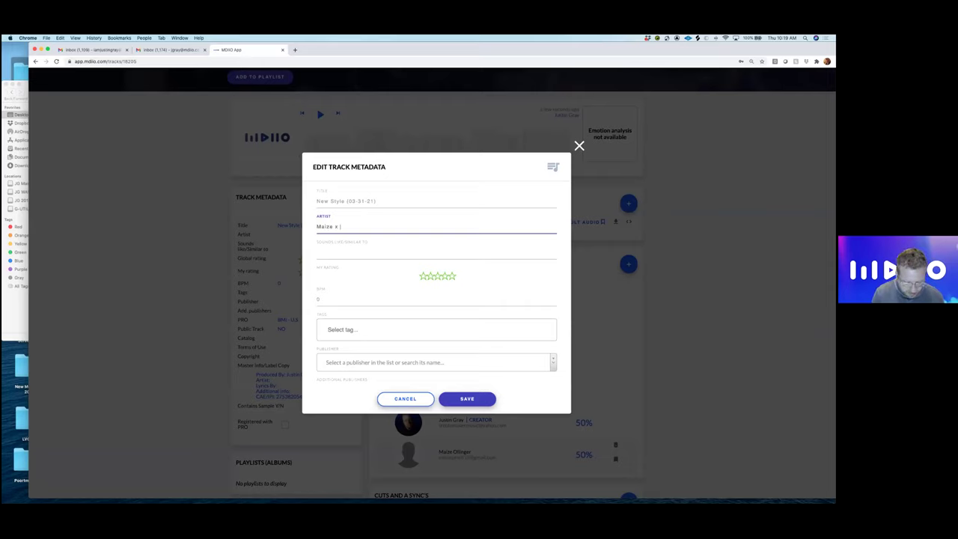
text( Justin)
key(Tab)
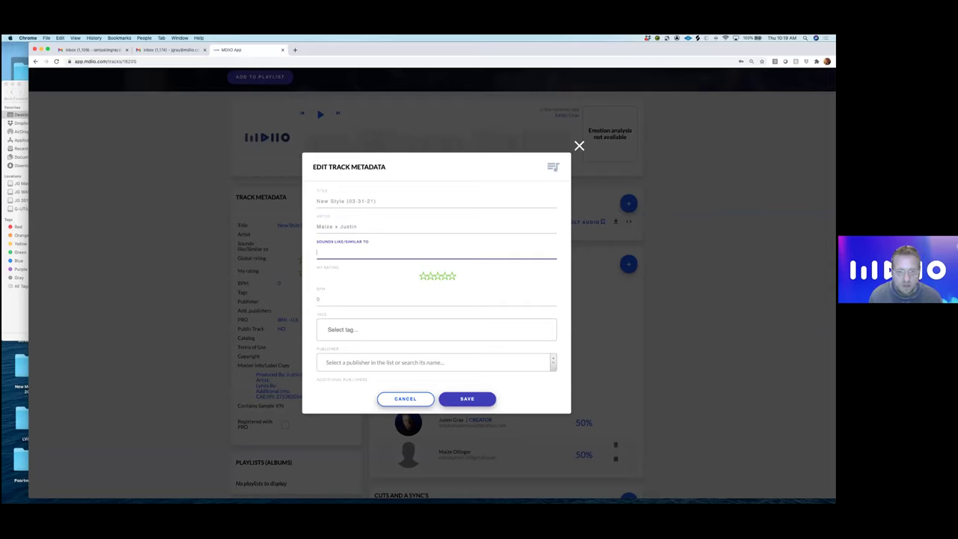
text(Phantogram)
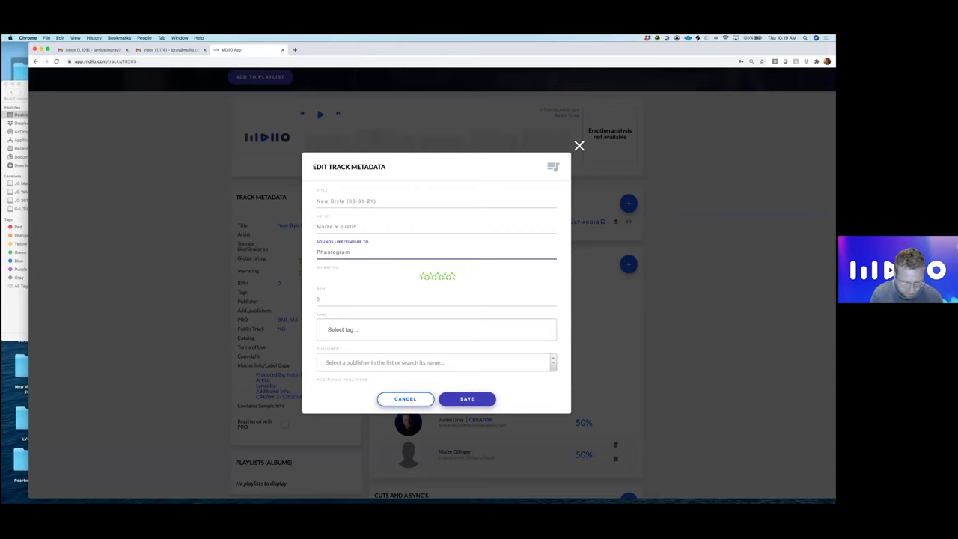
text(, Cine)
text(ma)
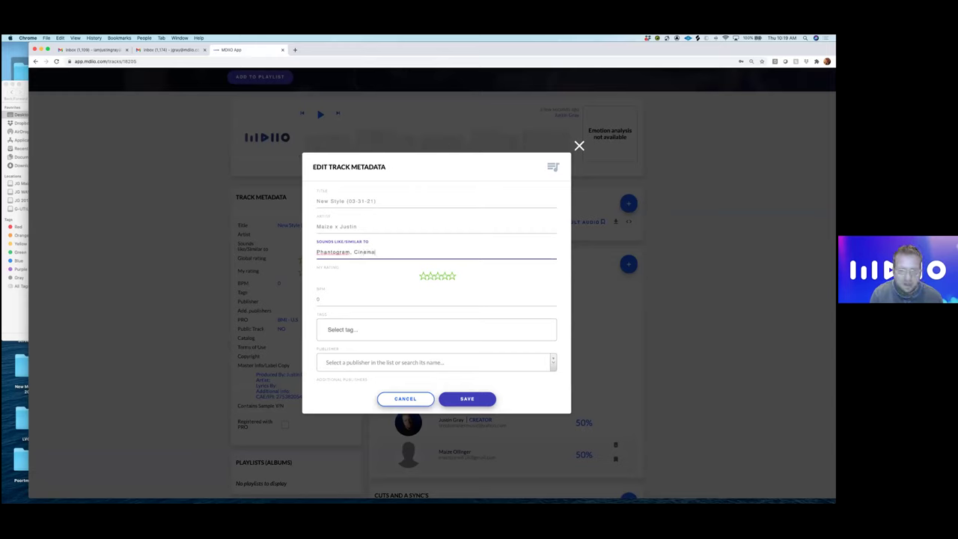
click(453, 277)
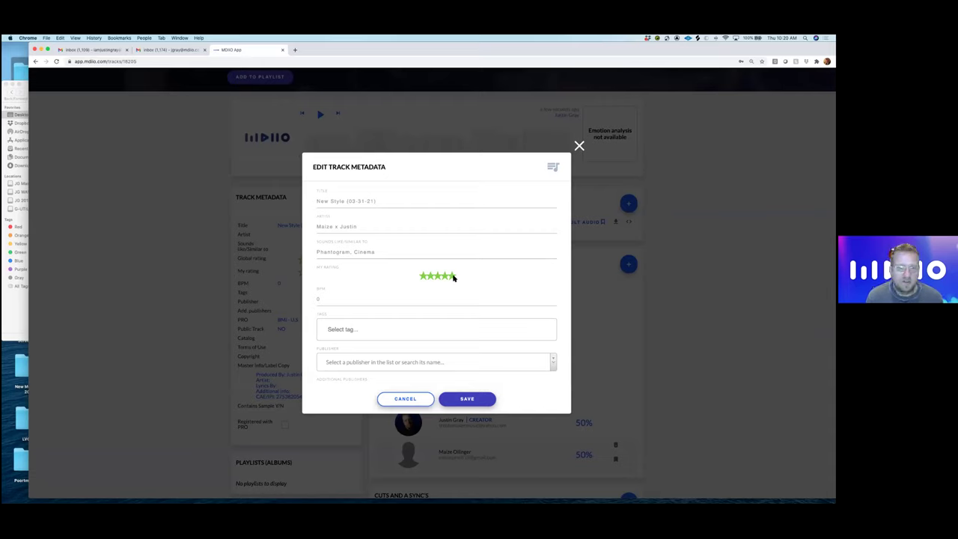
scroll(377, 292, down, 2)
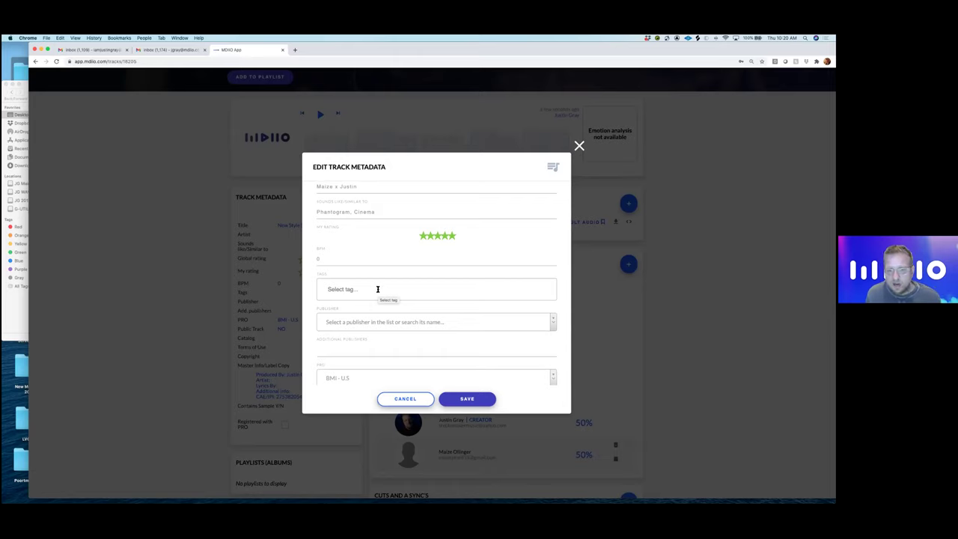
- Add the tags Up Tempo, Female and Pop to the track
click(378, 289)
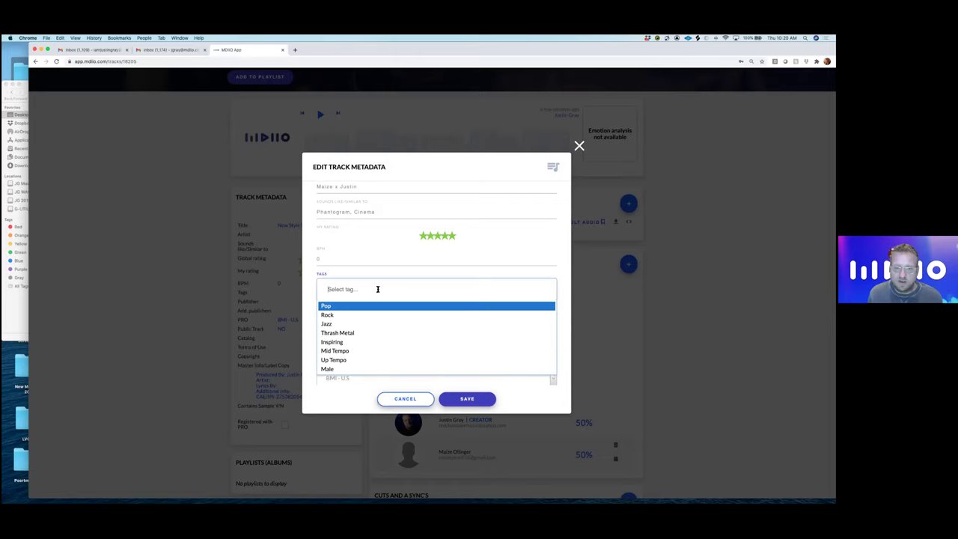
text(up)
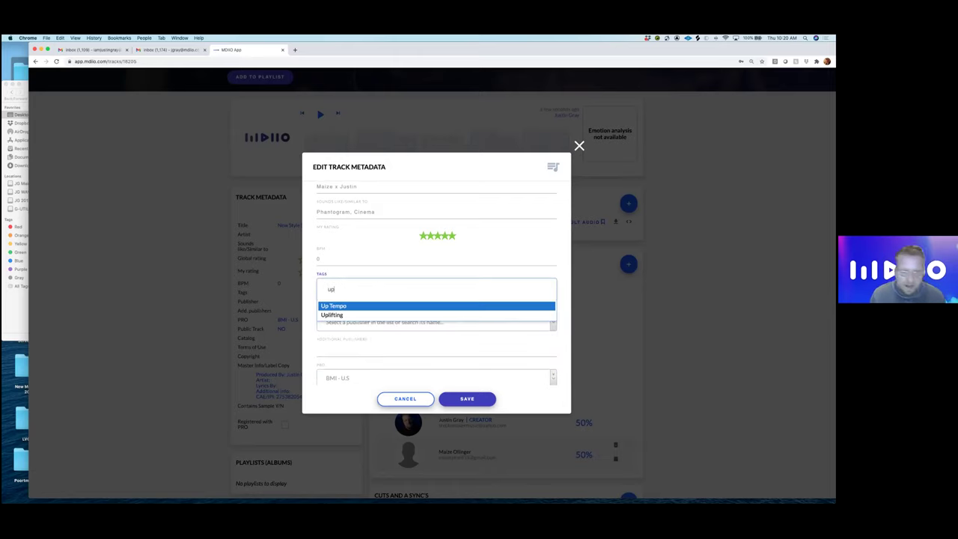
key(Return)
text(femal)
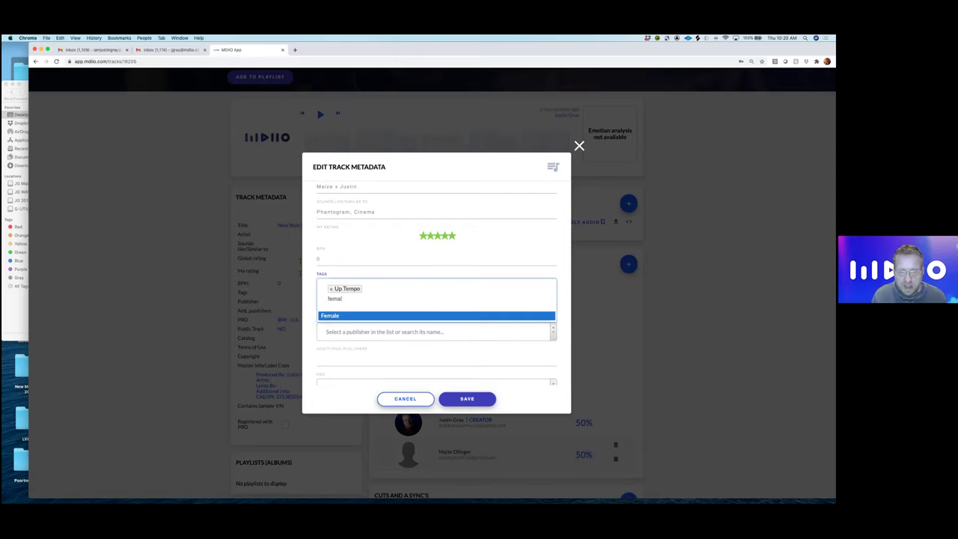
key(Return)
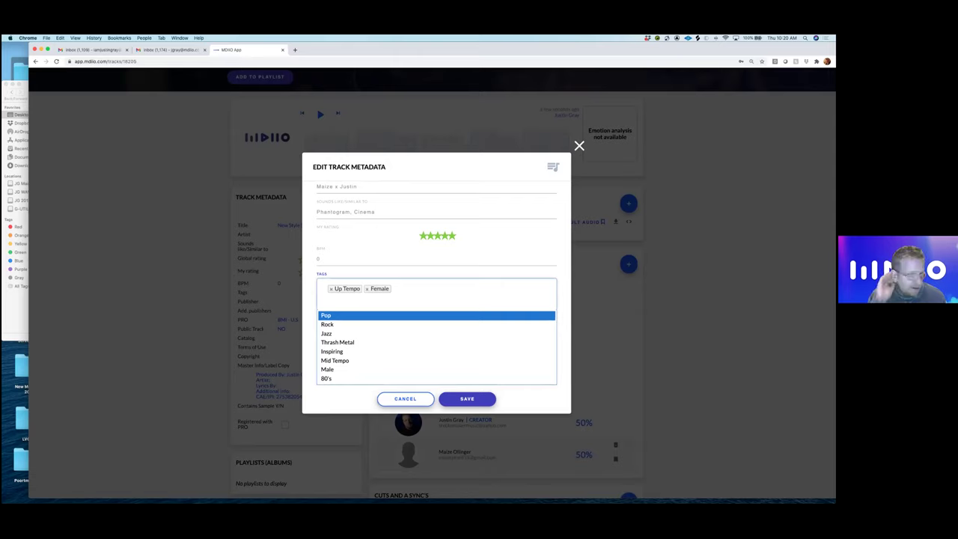
key(Return)
- Add the tags Quirky, Alternative, Edgy and Fun
text(quirky)
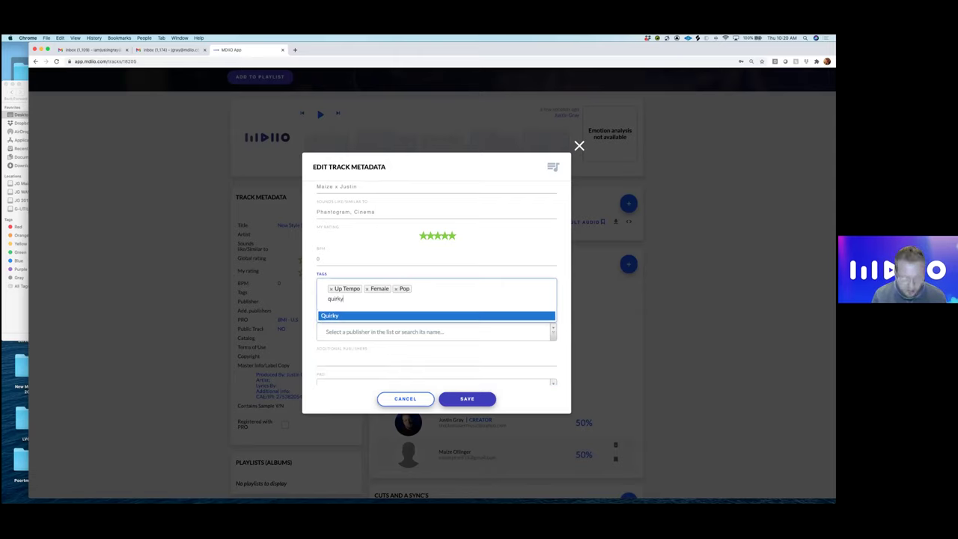
key(Return)
text(alt)
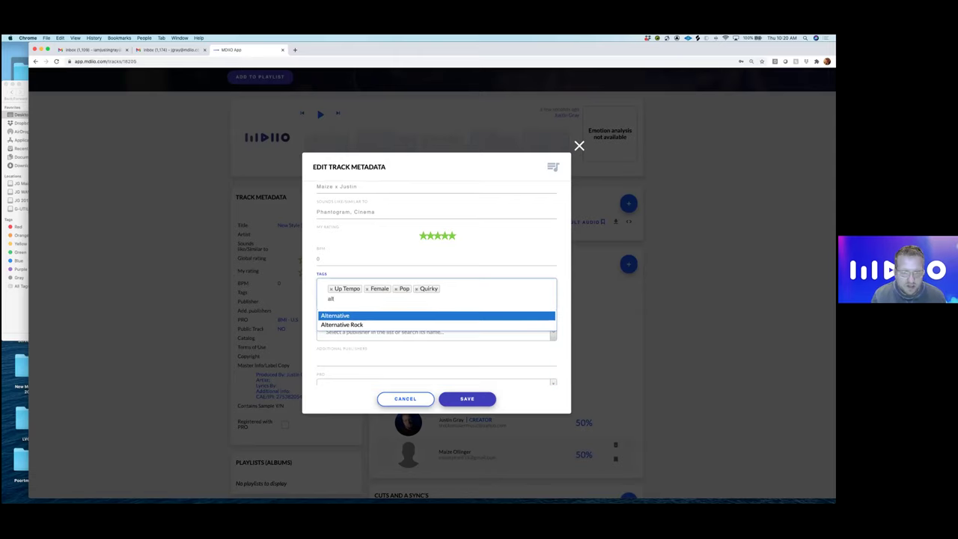
key(Return)
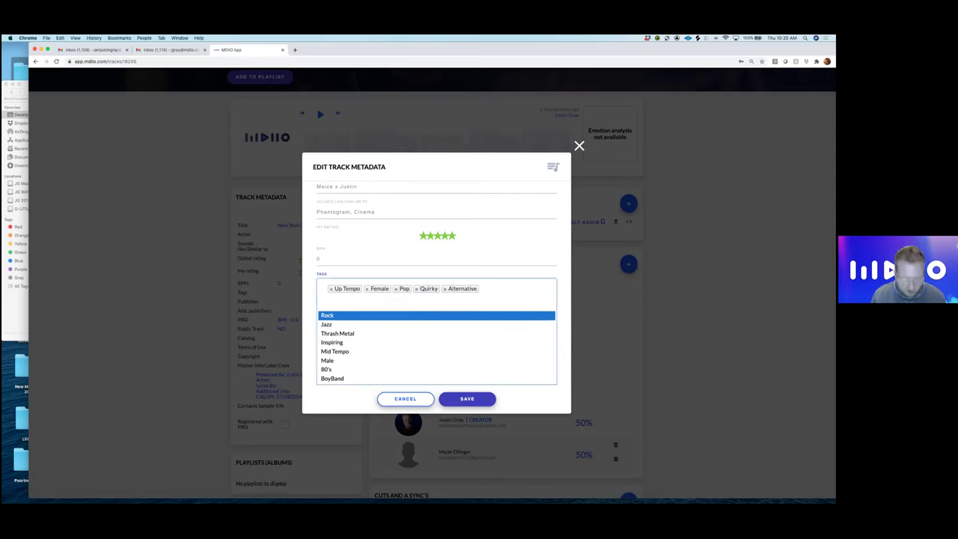
text(edgy)
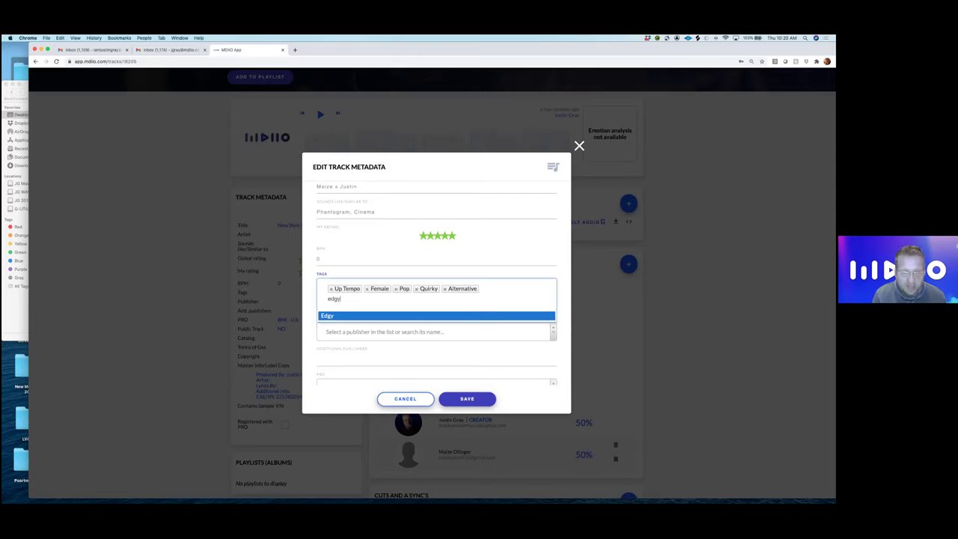
key(Return)
text(fun)
key(Return)
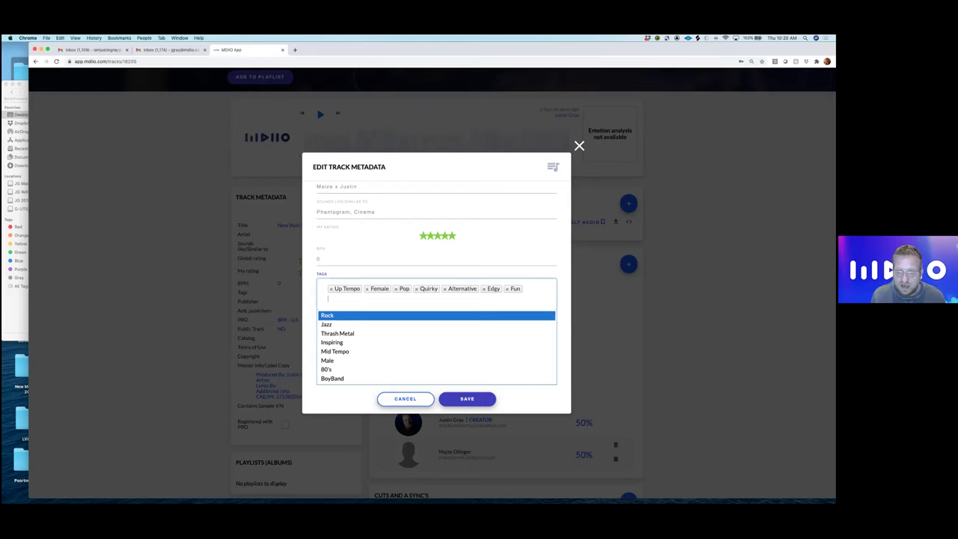
- Pick Downtown Music as the publisher by filtering the Publisher list for 'Downtown'
click(563, 305)
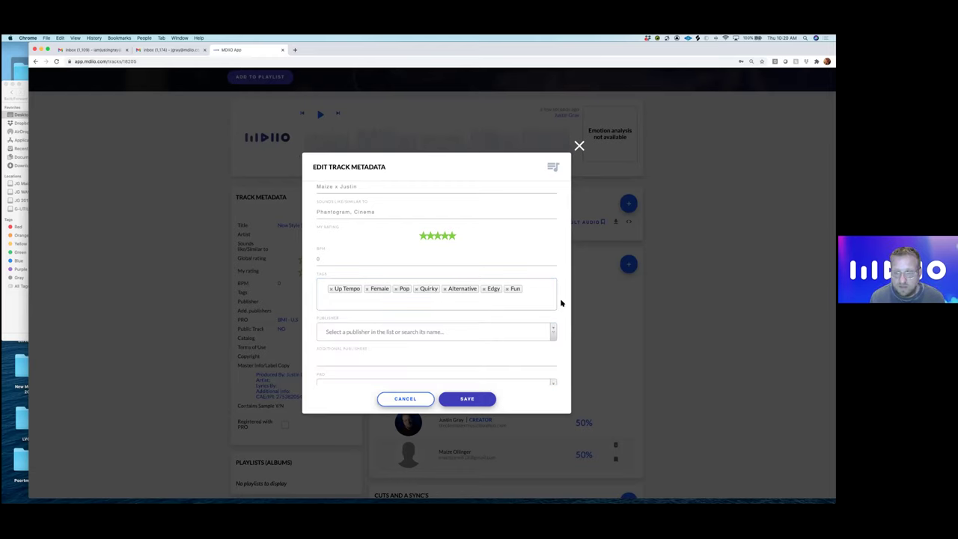
scroll(460, 308, down, 3)
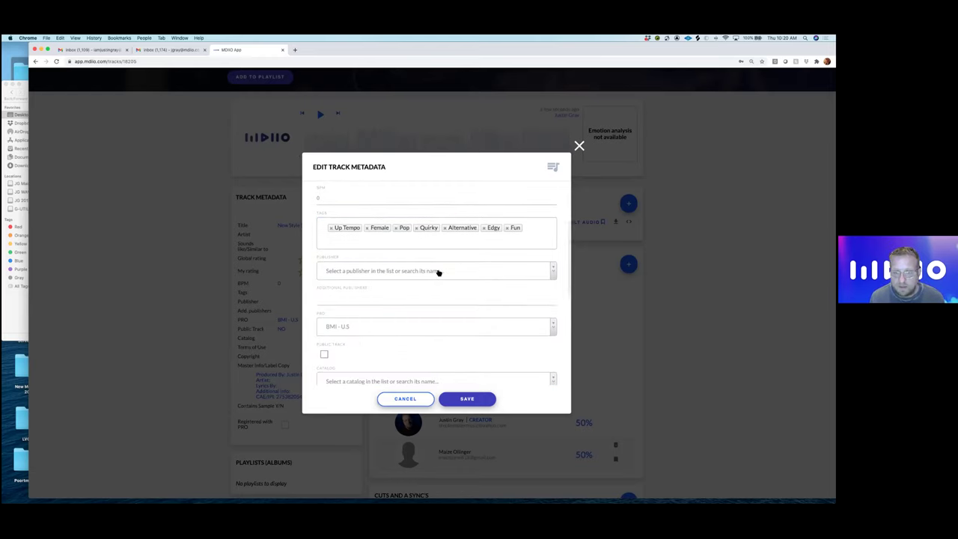
click(439, 272)
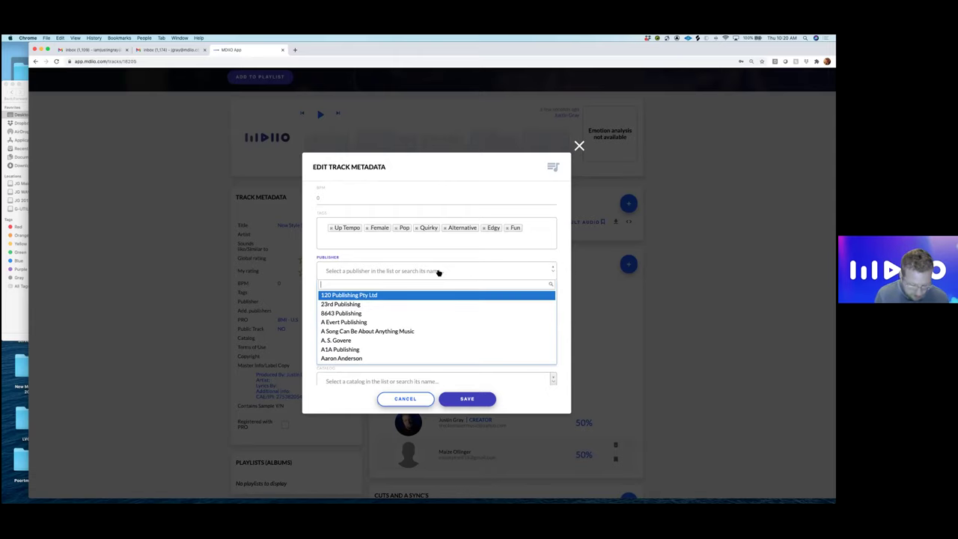
text(Downtown)
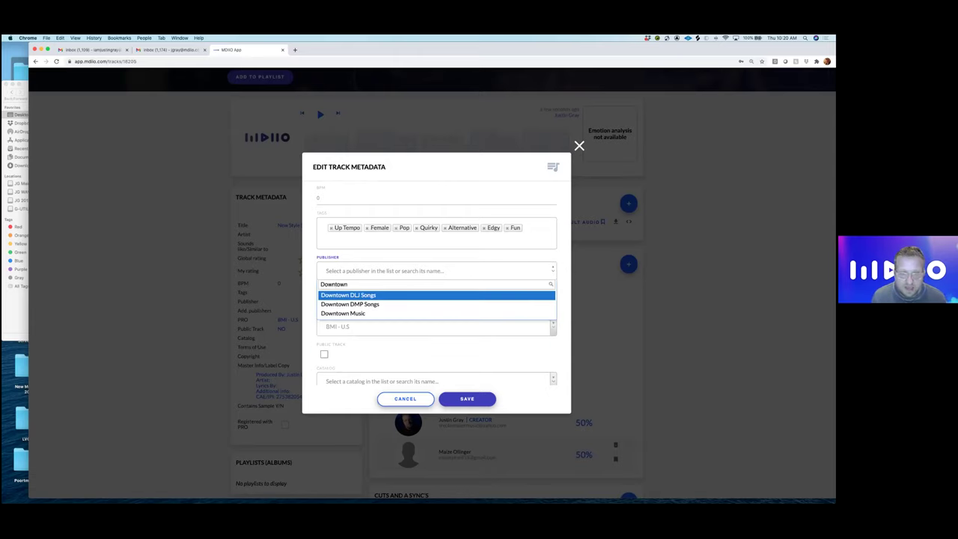
key(Down)
key(Down)
key(Return)
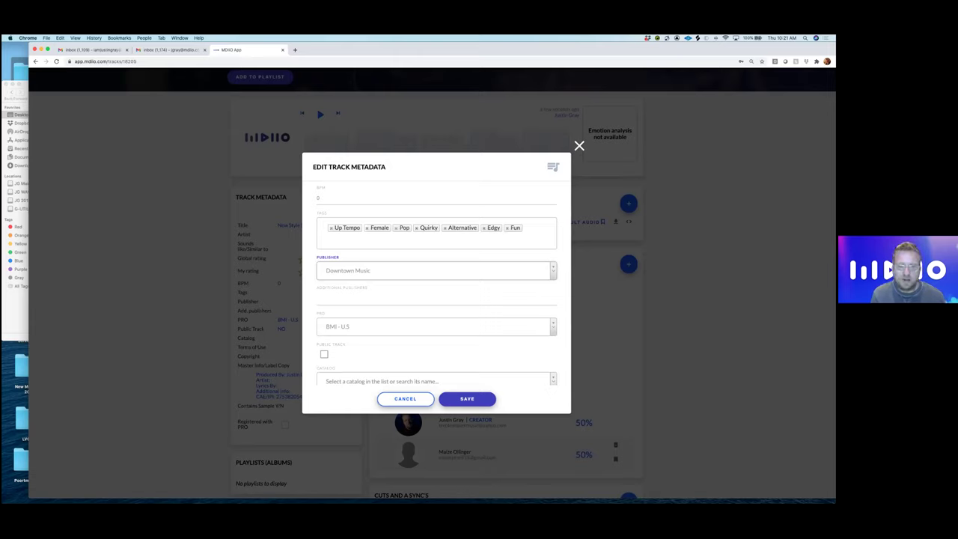
scroll(511, 317, down, 3)
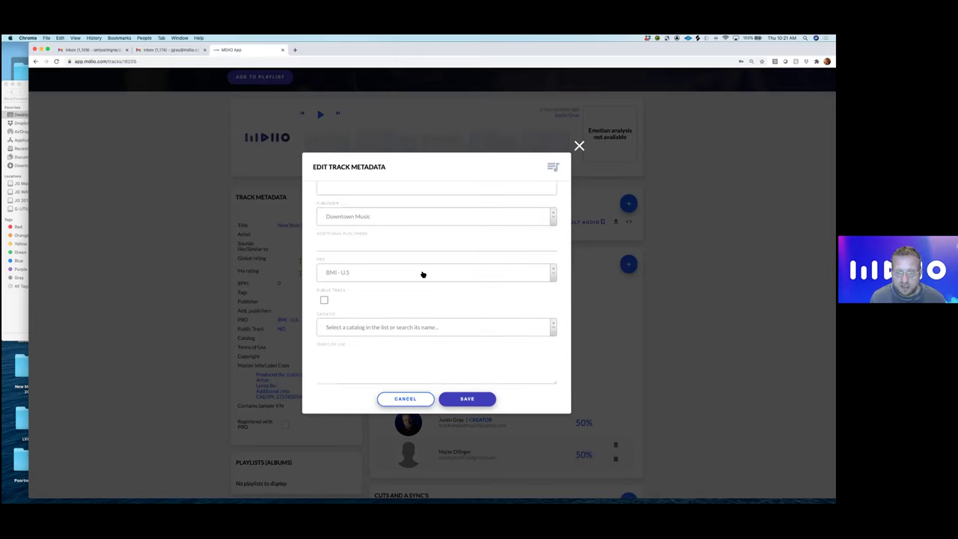
- Keep the PRO as BMI - U.S and tick Public Track
click(423, 275)
scroll(429, 318, down, 15)
scroll(430, 320, up, 15)
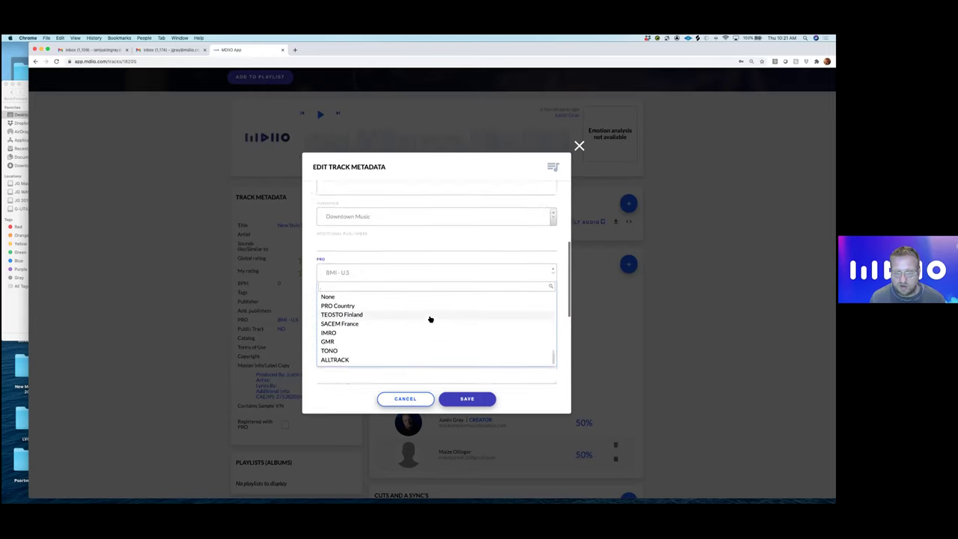
click(563, 329)
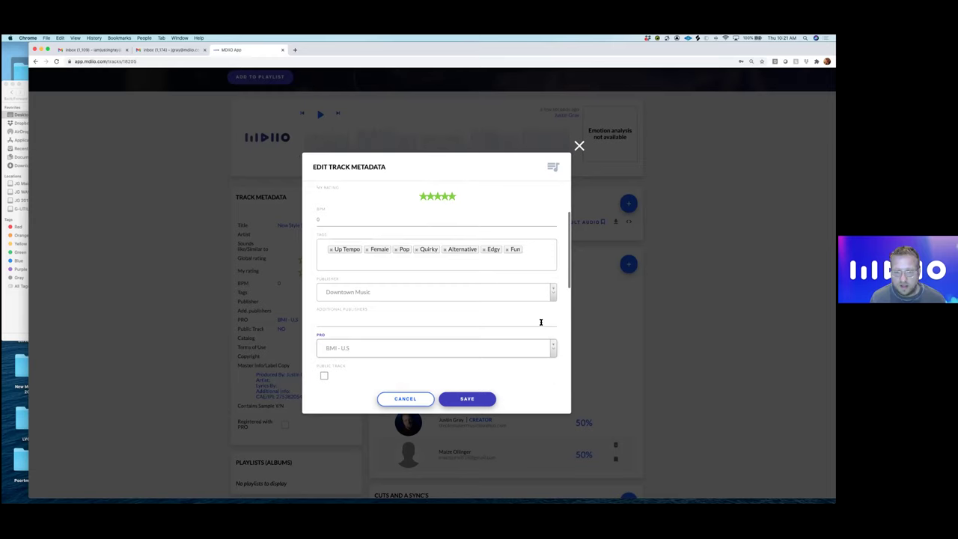
scroll(539, 320, down, 4)
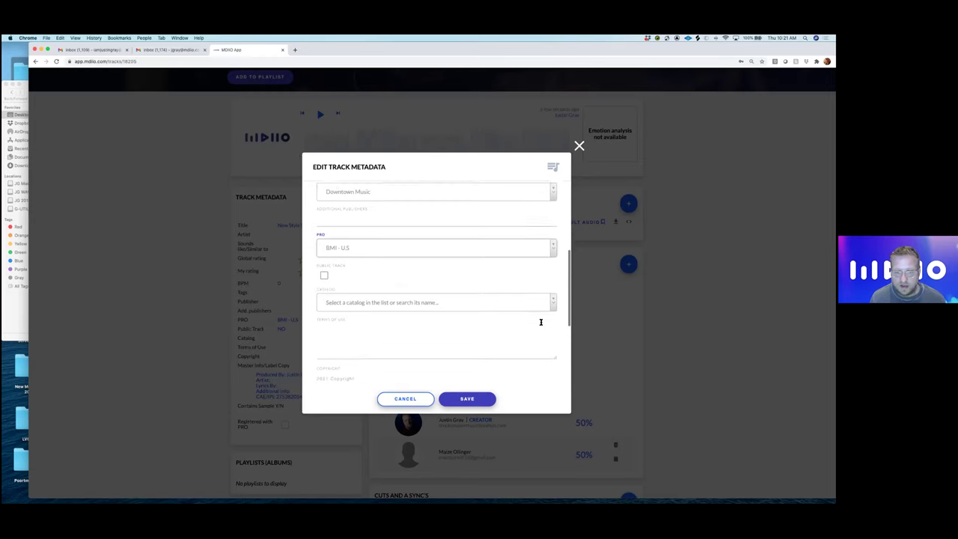
click(325, 271)
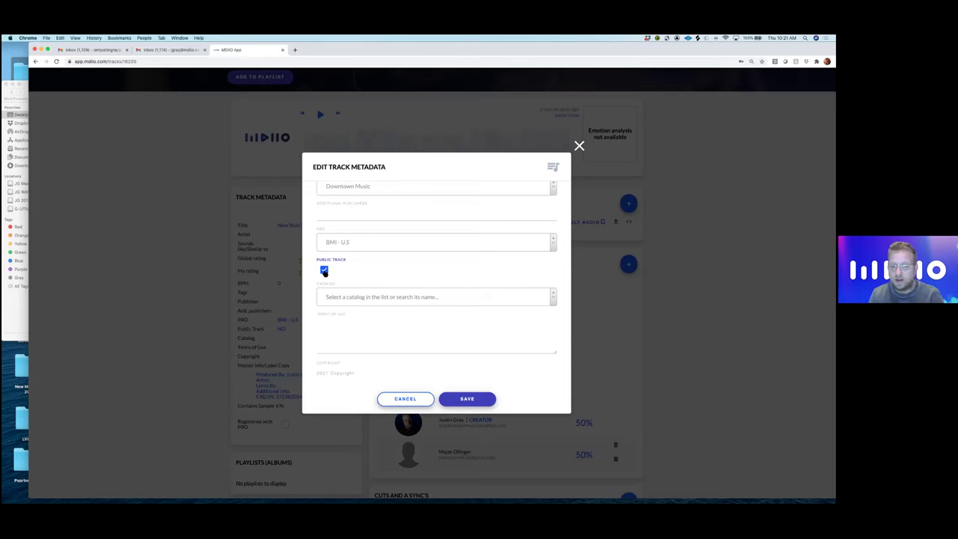
scroll(387, 274, down, 2)
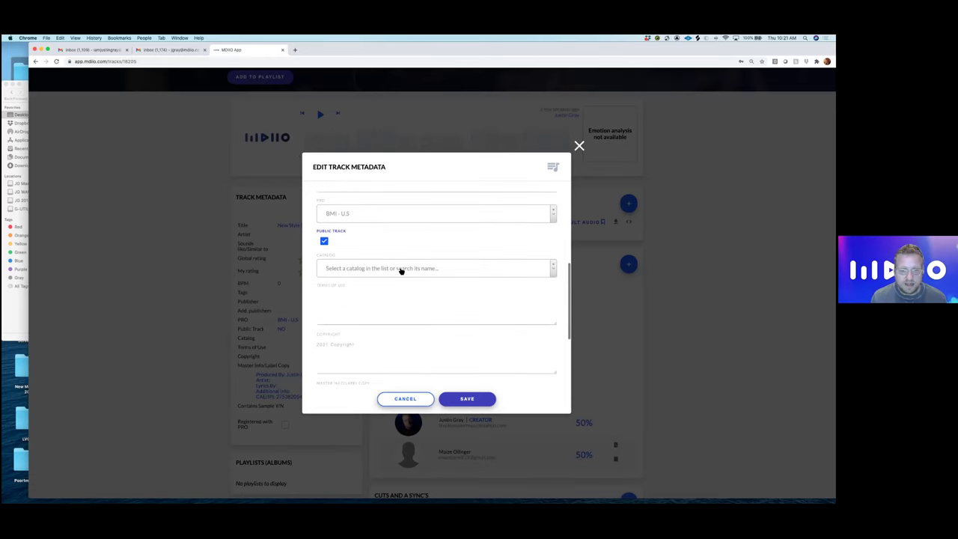
- Assign the track to the 72 Songs catalog, then move into the Terms of Use field
click(401, 268)
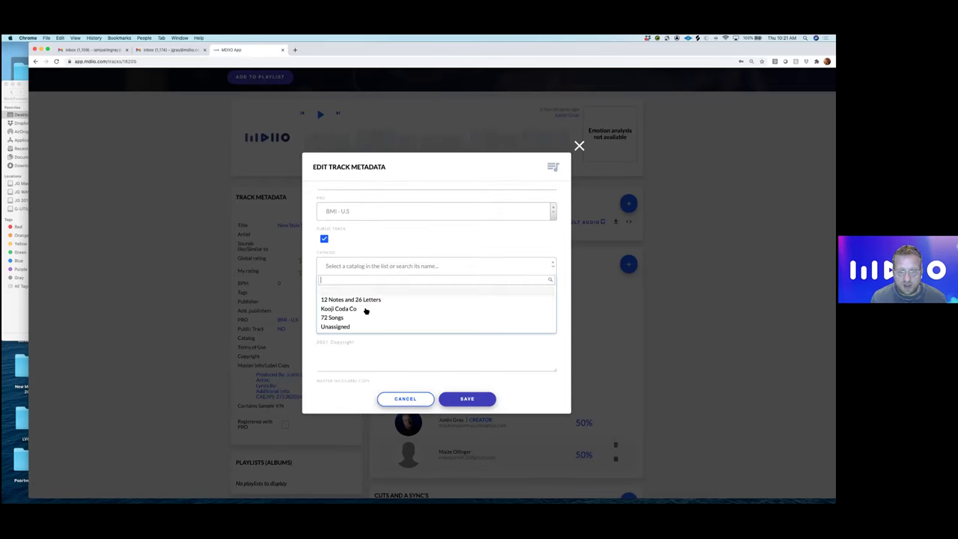
click(346, 318)
scroll(372, 300, down, 3)
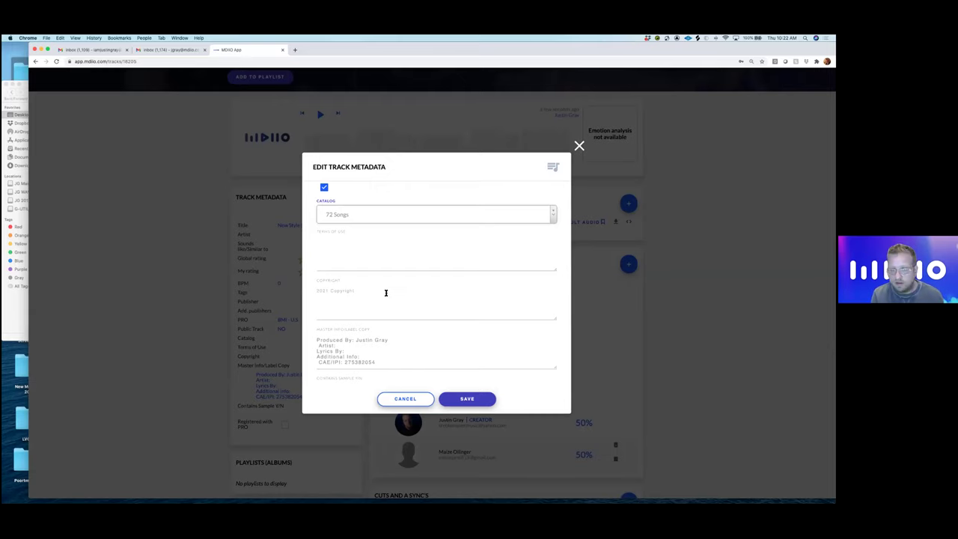
click(335, 250)
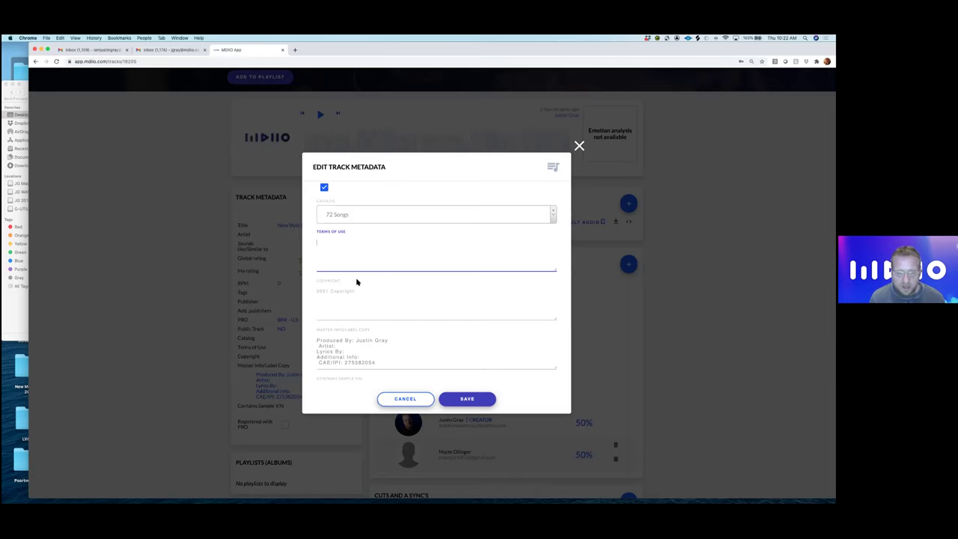
- In the label copy, fill the Artist and Lyrics By credits and tidy the CAE/IPI line
scroll(354, 279, down, 2)
click(357, 240)
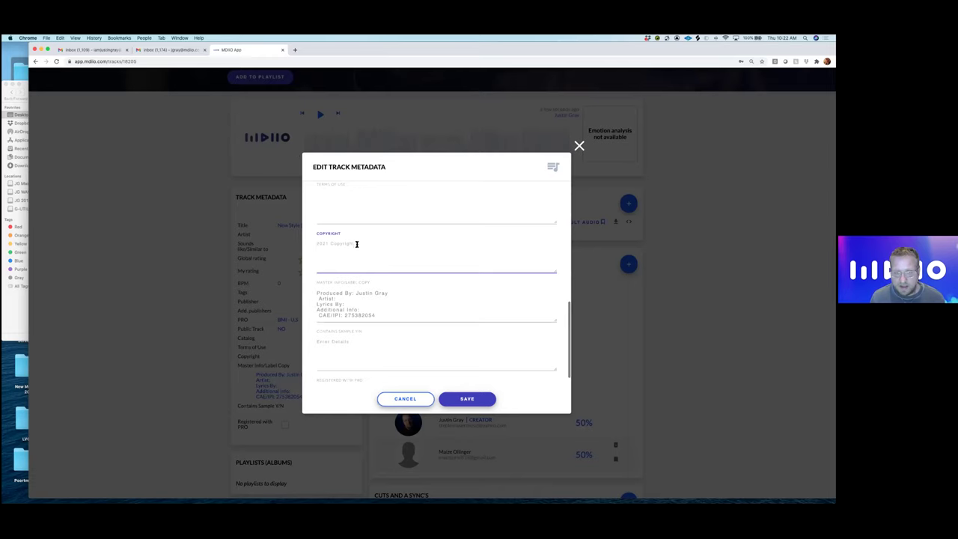
click(384, 297)
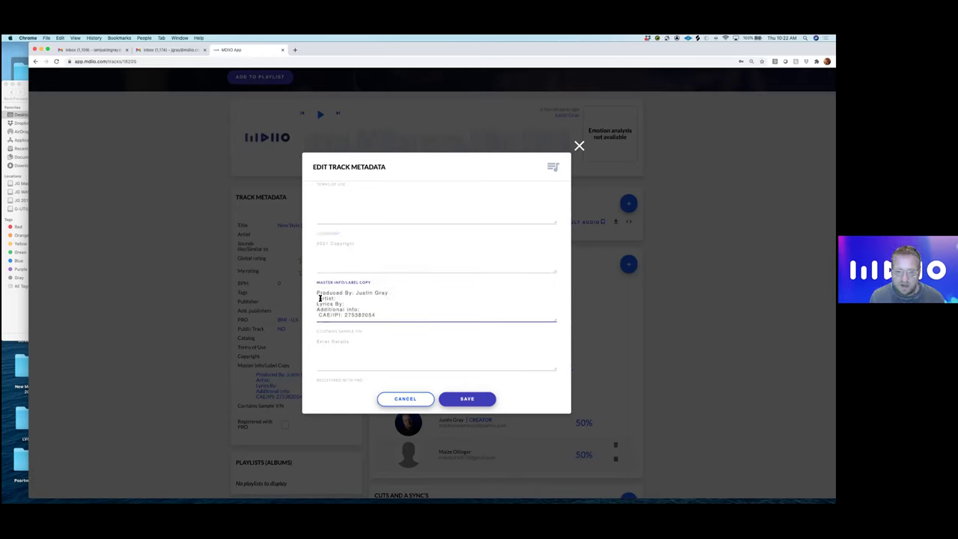
text(M)
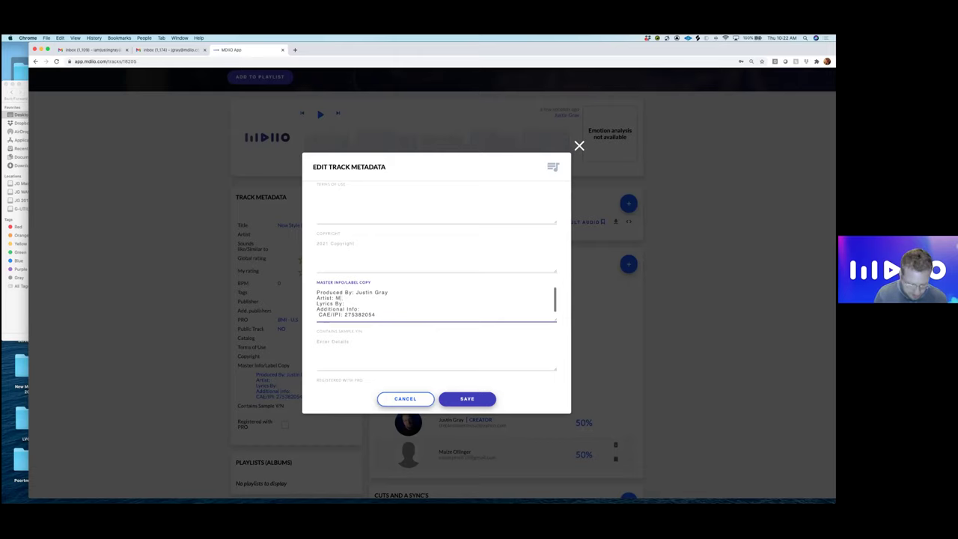
text(aize x JGray)
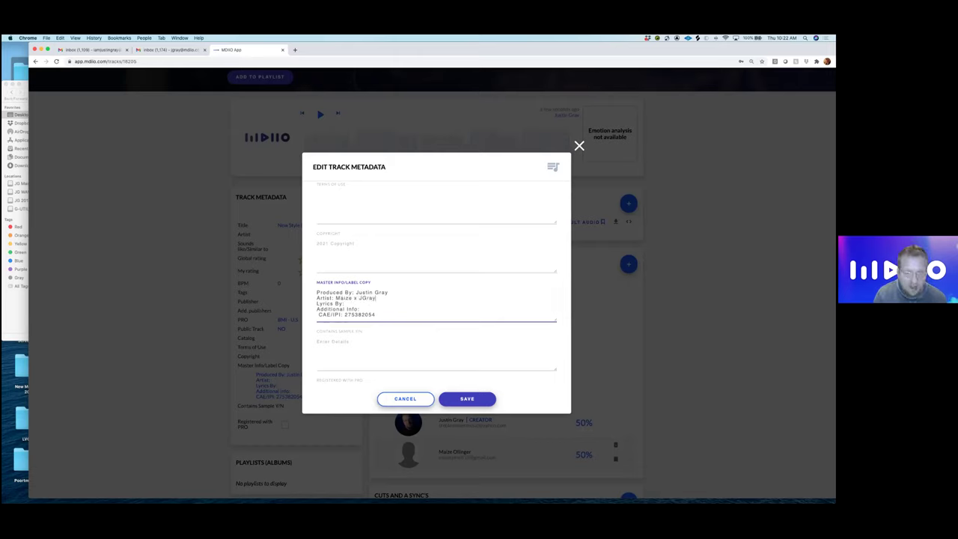
click(349, 304)
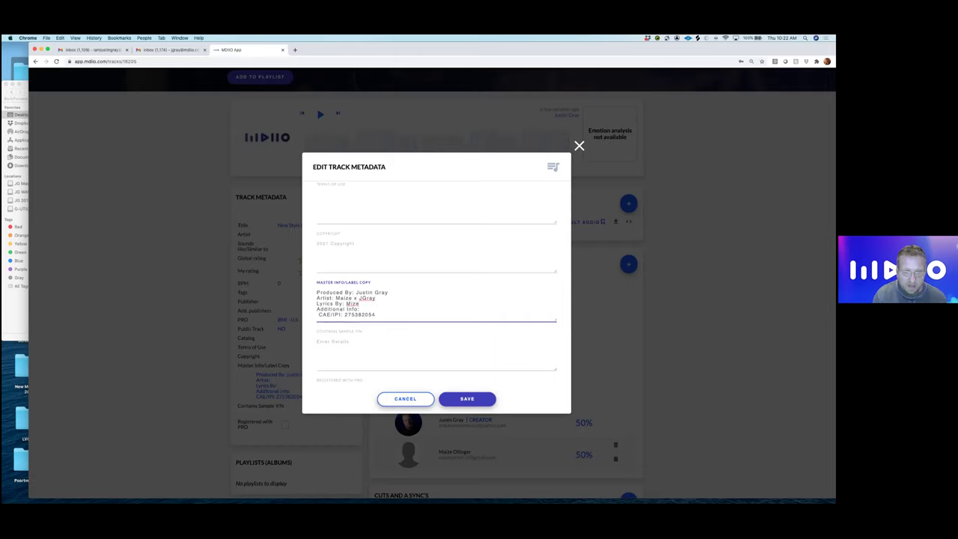
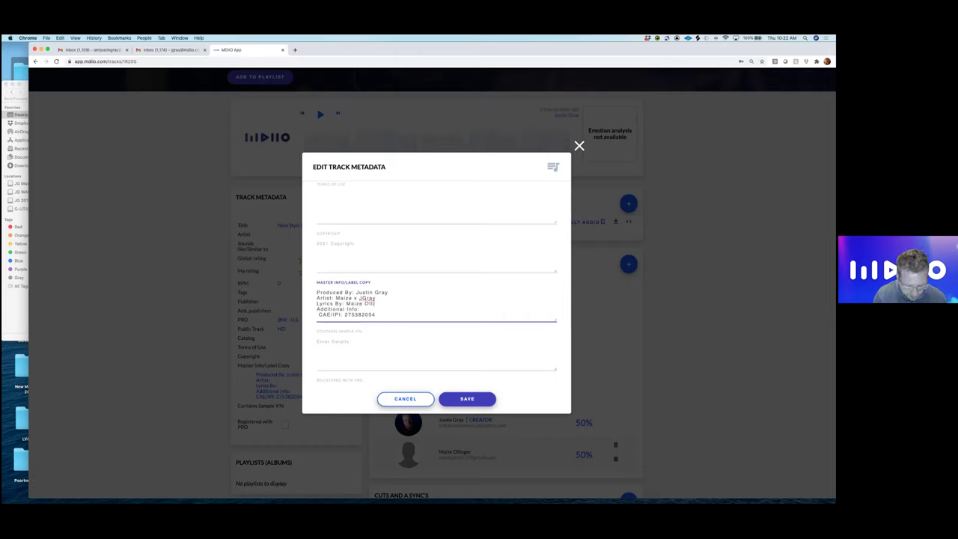
key(Down)
key(Left)
key(Left)
key(Left)
key(Left)
key(Left)
key(Left)
key(Left)
key(Left)
key(Left)
key(Left)
key(Left)
key(Left)
key(Left)
key(Left)
key(BackSpace)
drag(376, 316, 341, 315)
click(381, 314)
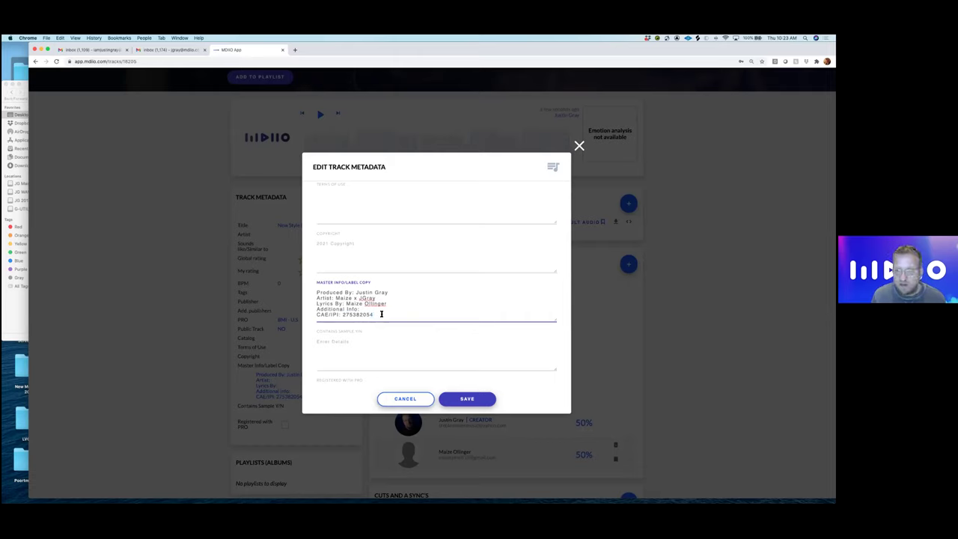
- Enter N for Contains Sample and save the track metadata
click(359, 342)
text(N)
scroll(409, 368, down, 1)
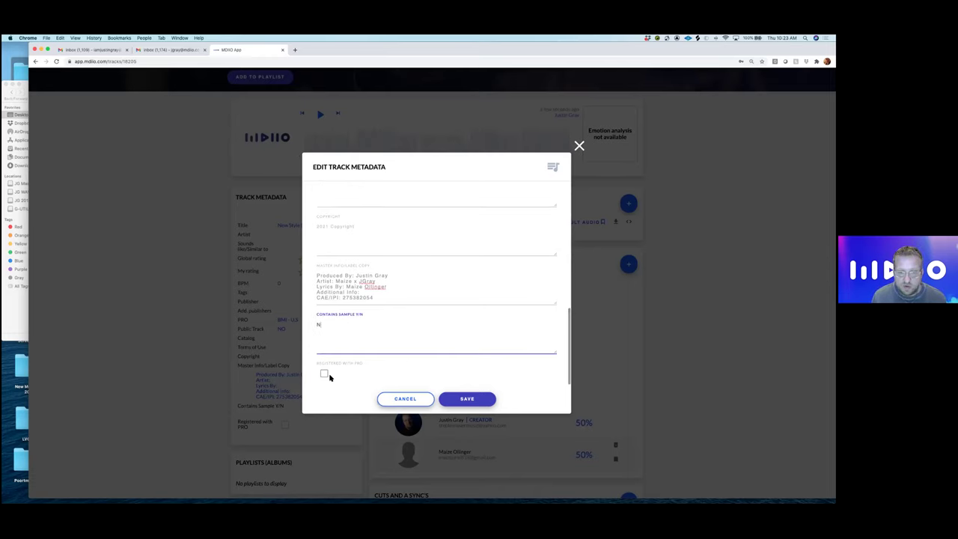
click(467, 399)
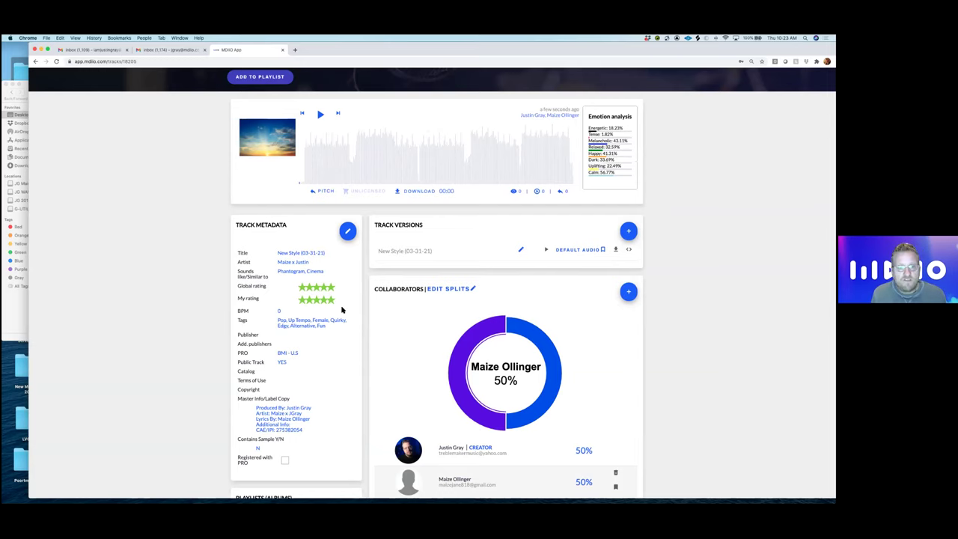
scroll(342, 309, down, 1)
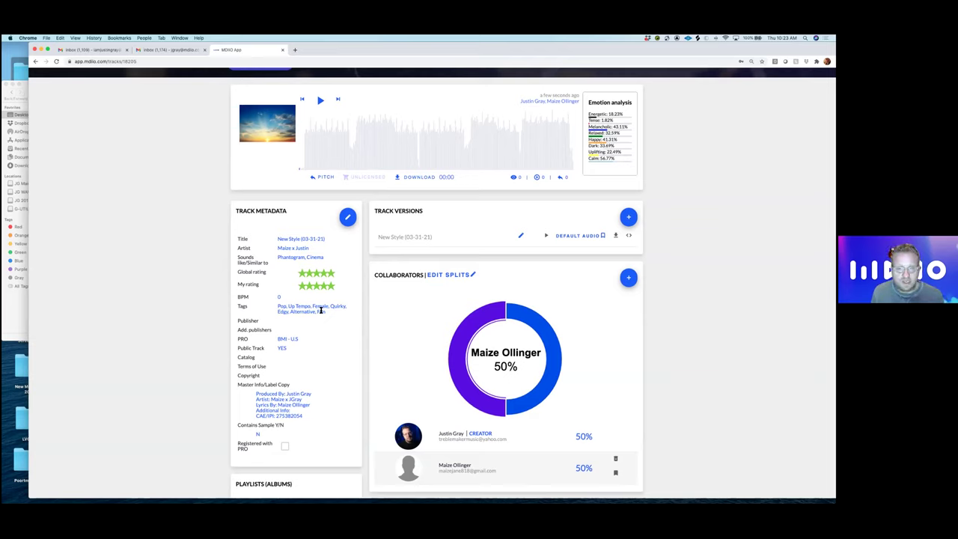
scroll(321, 310, up, 5)
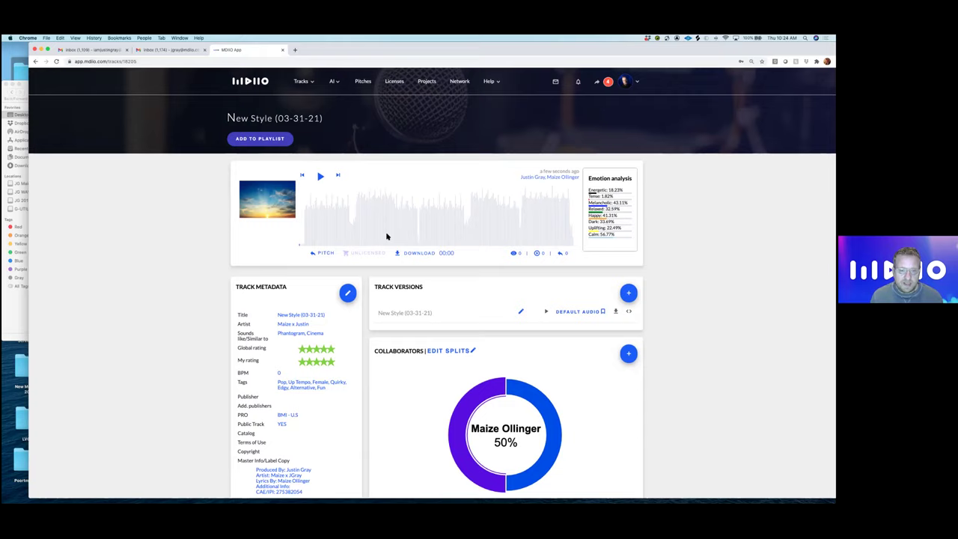
scroll(384, 239, down, 2)
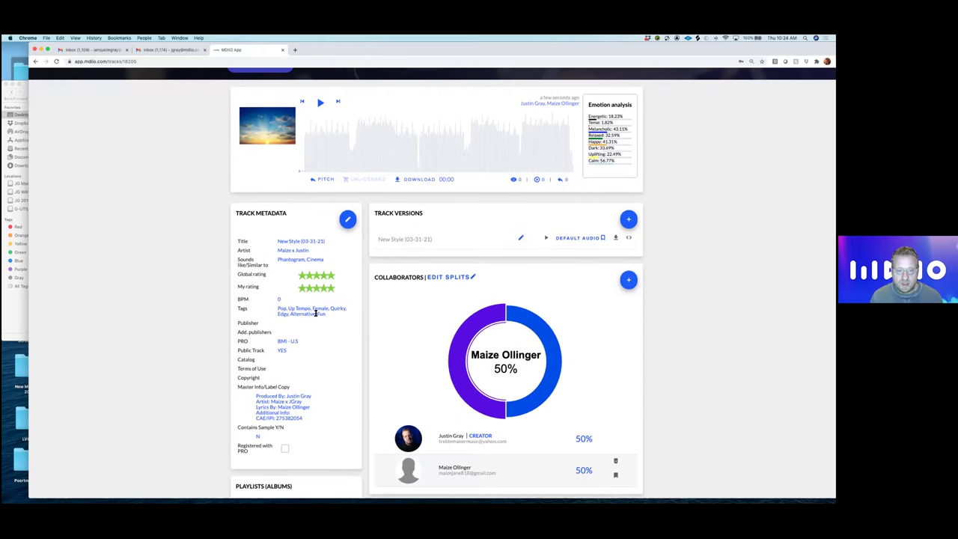
scroll(315, 313, up, 2)
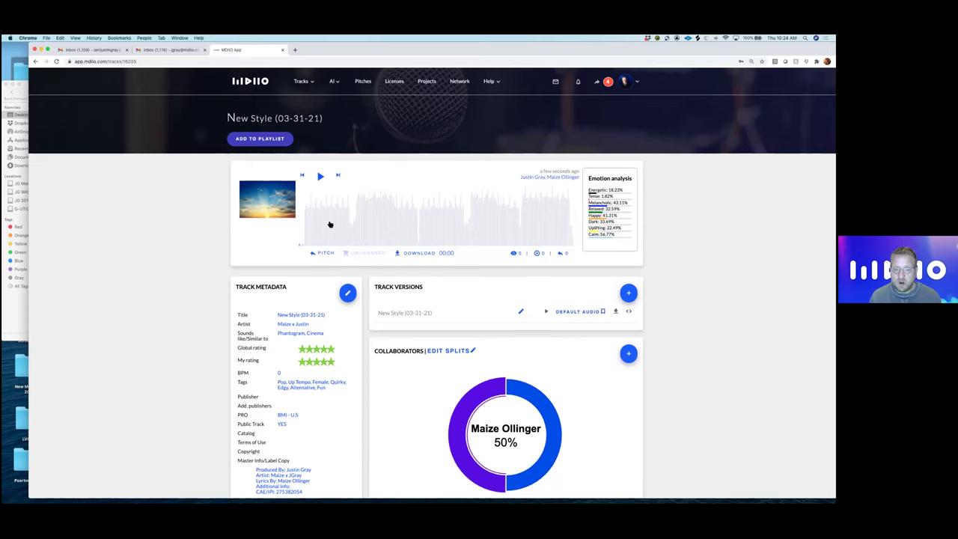
- Play the track briefly, then seek to 01:20, 02:46 and the 02:51 end
click(320, 177)
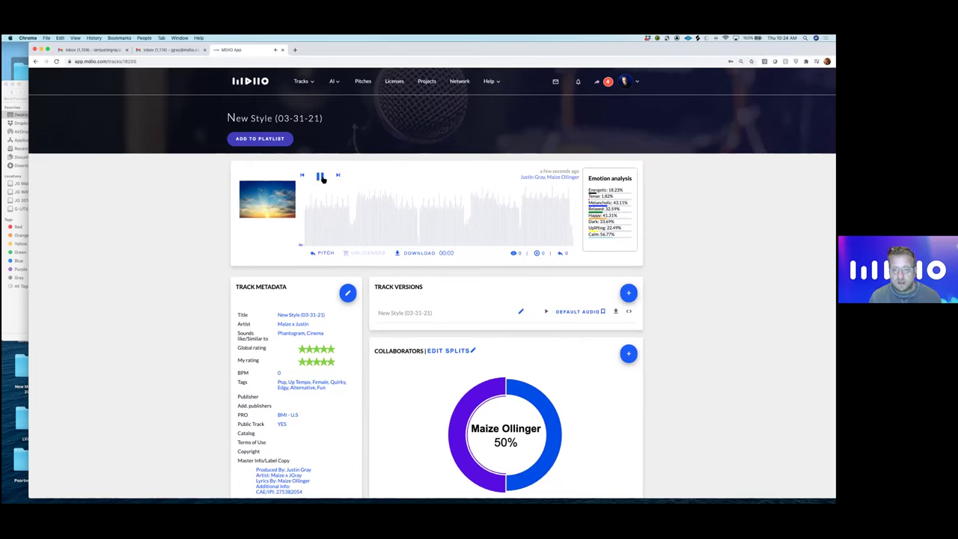
click(321, 177)
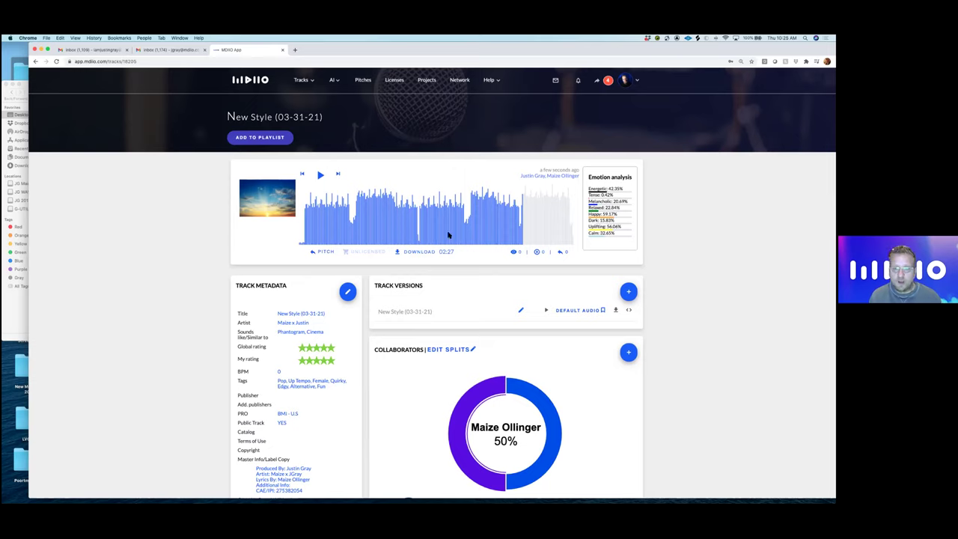
click(422, 239)
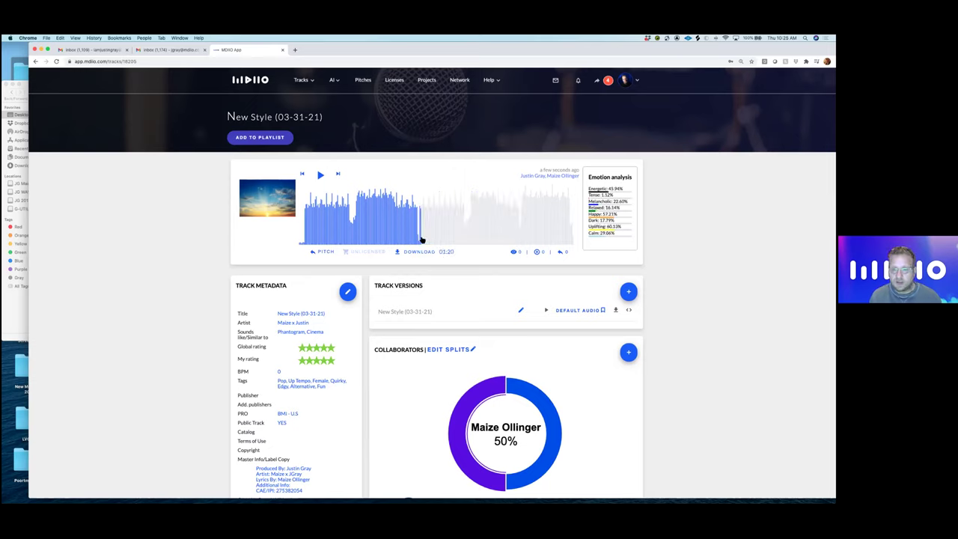
click(553, 239)
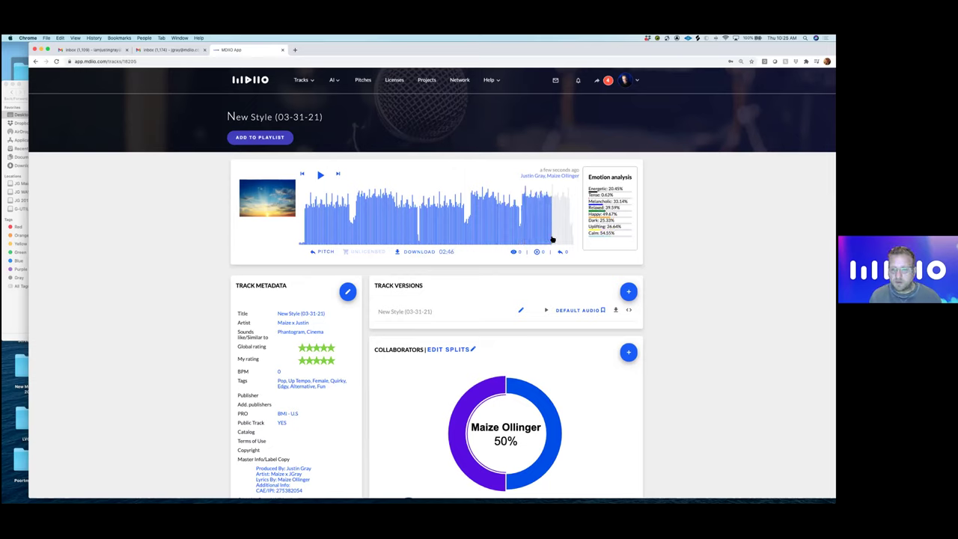
click(561, 240)
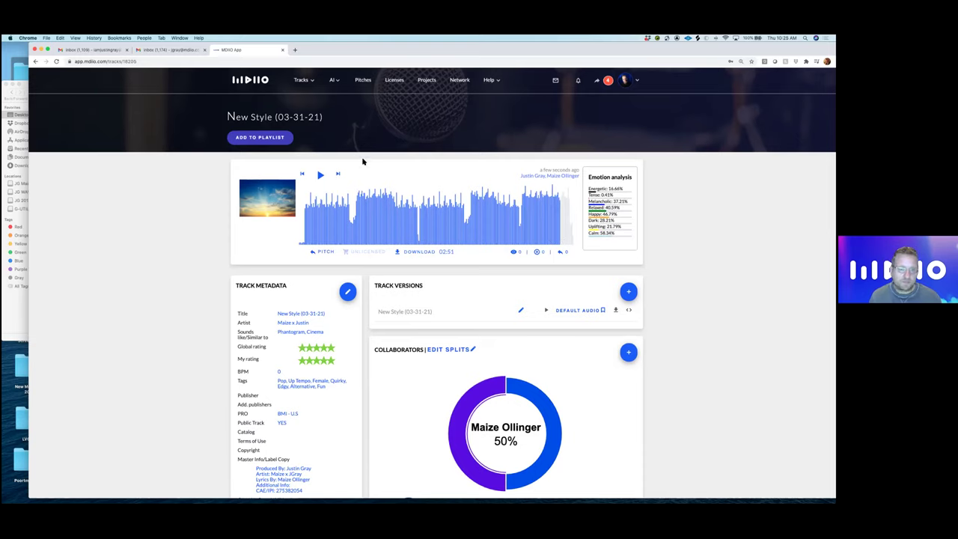
scroll(337, 169, down, 4)
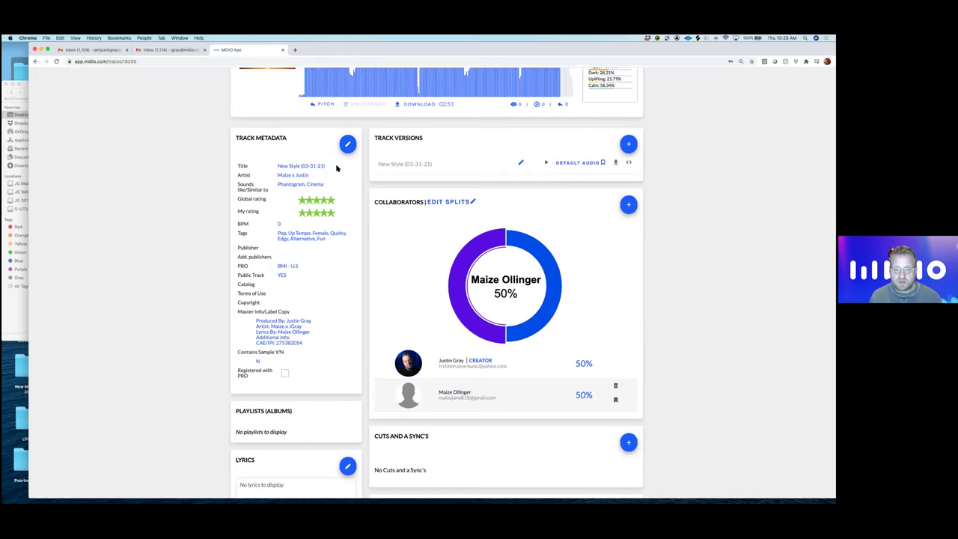
- Upload the INST_115 mp3 from the New Style MIXS folder as a new track version
click(628, 145)
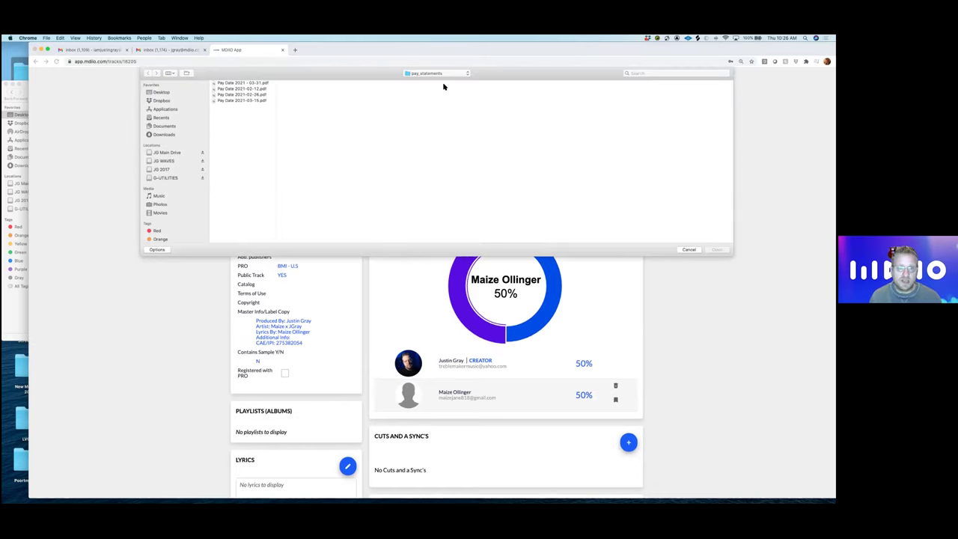
click(434, 74)
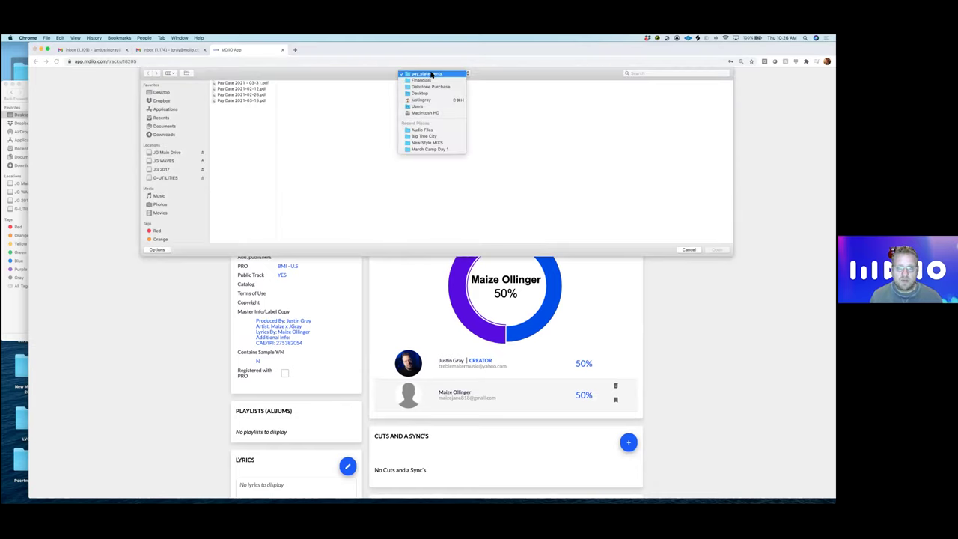
click(426, 143)
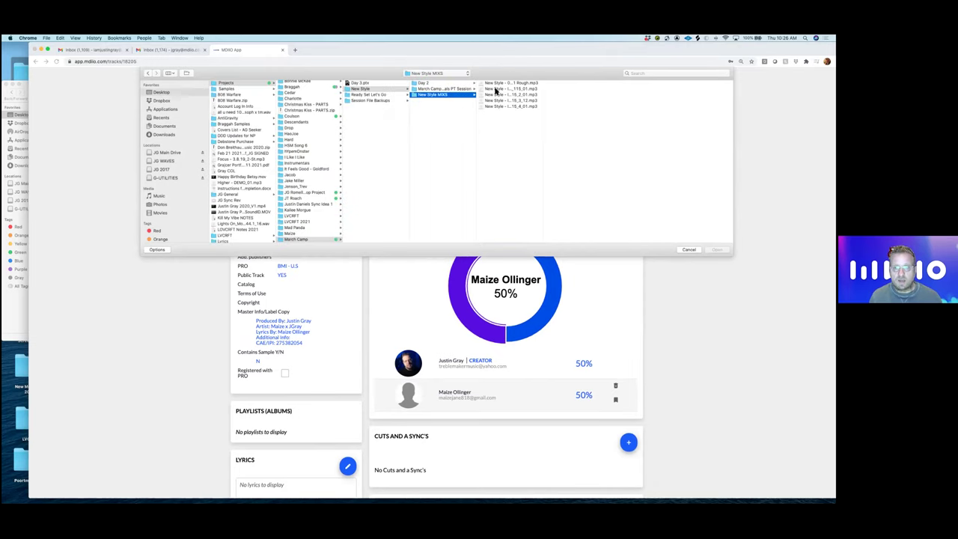
click(496, 89)
click(717, 250)
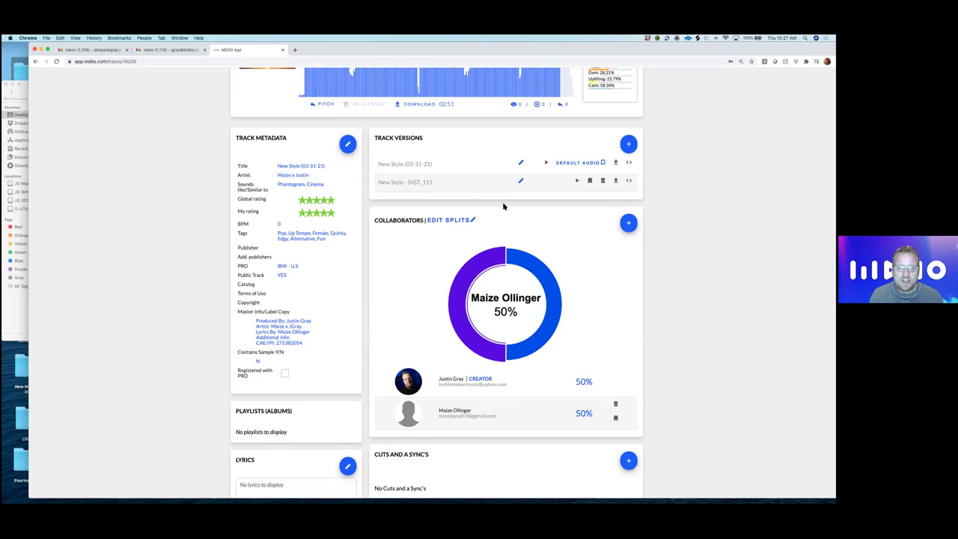
scroll(522, 232, up, 4)
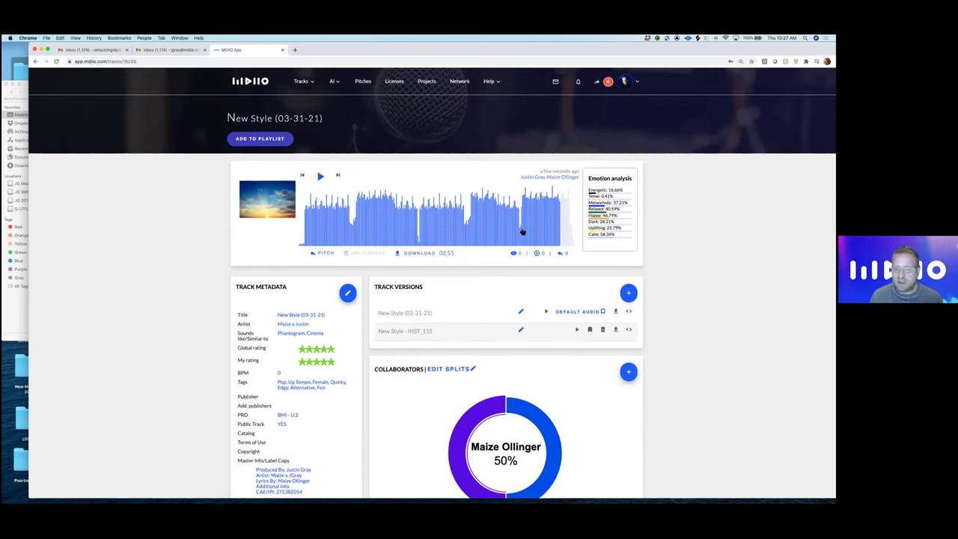
- Search collaborators by surname and add the first match as a third collaborator at 0%
scroll(449, 240, down, 4)
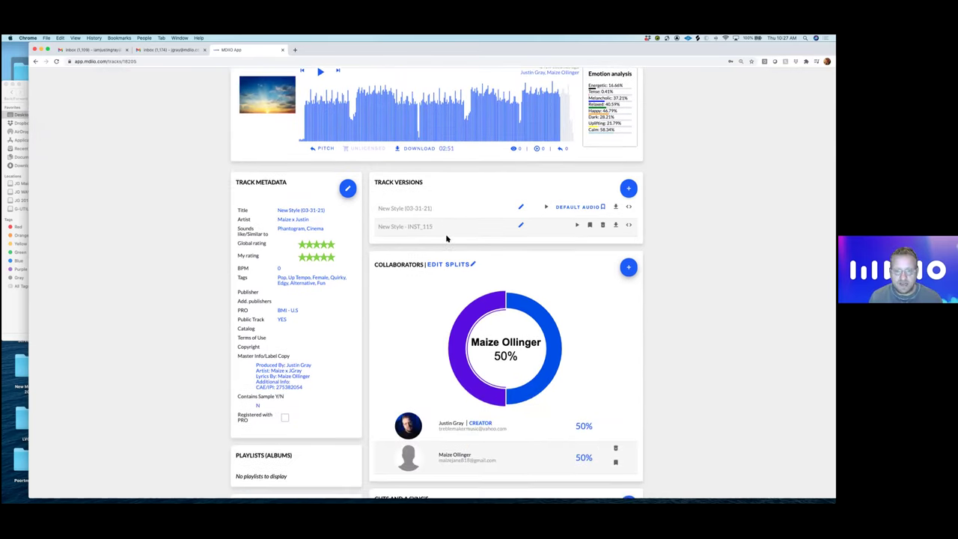
scroll(449, 239, down, 1)
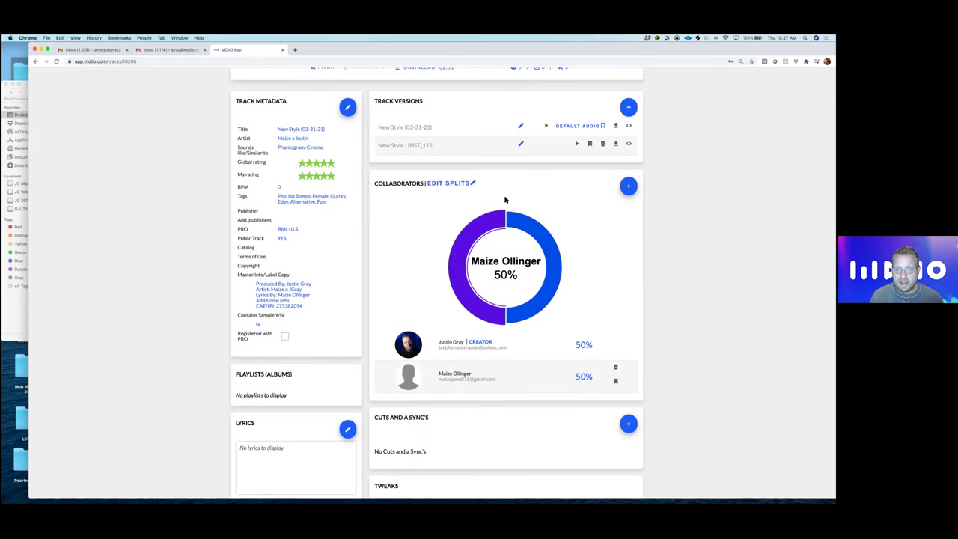
click(629, 186)
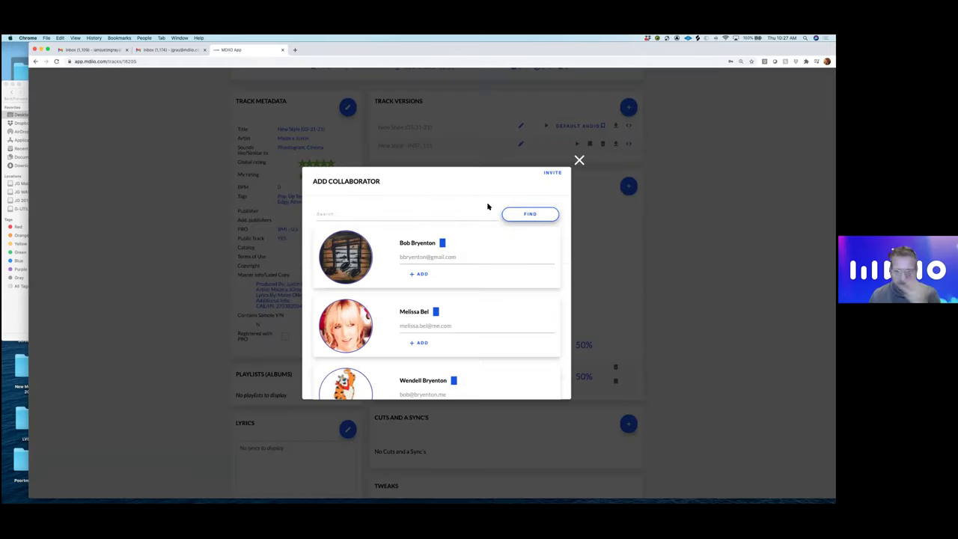
click(419, 208)
text(Best)
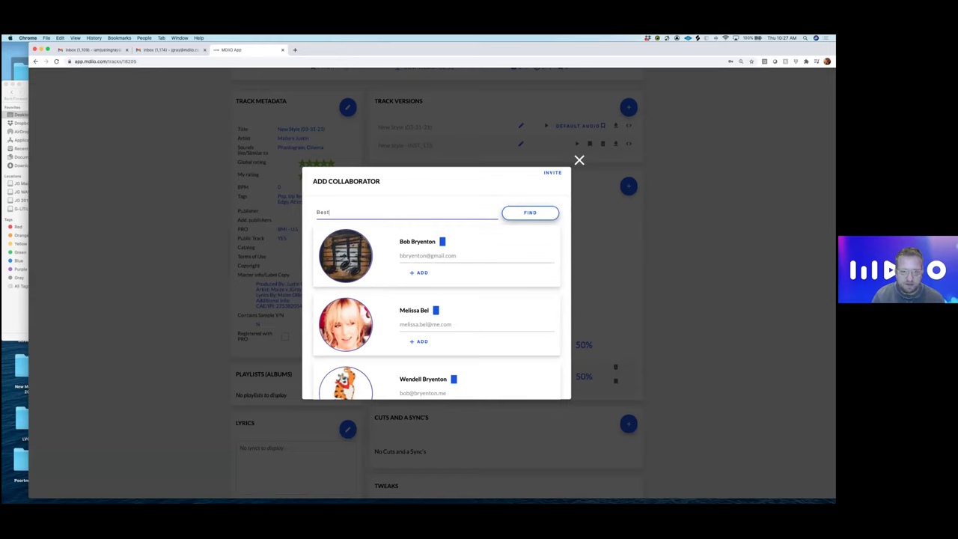
key(Return)
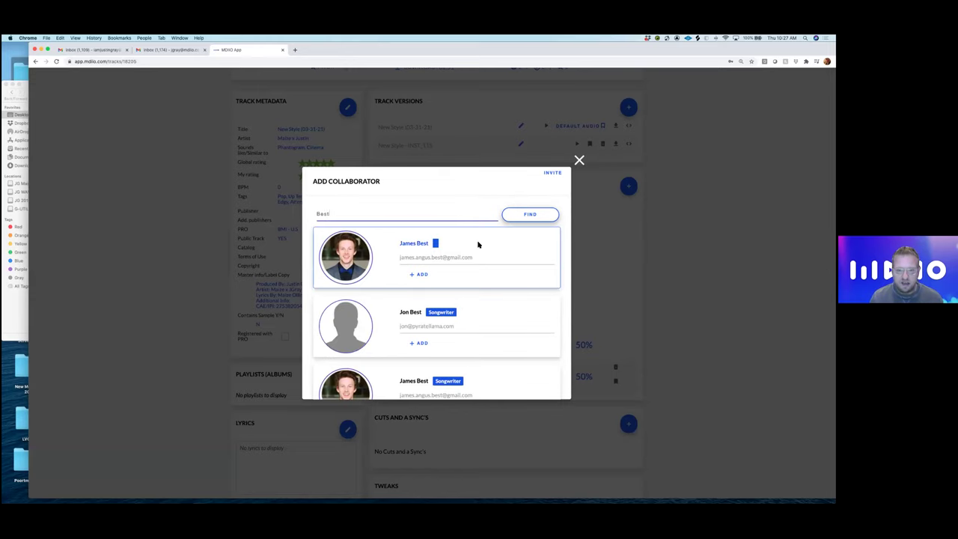
click(424, 276)
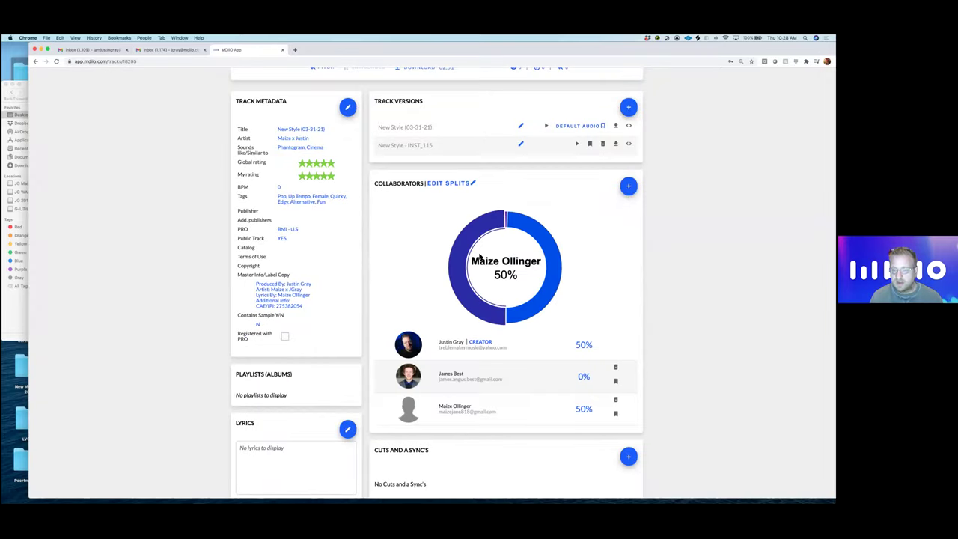
- Review the updated track page back up to the player, then close the first inbox tab
scroll(480, 257, up, 1)
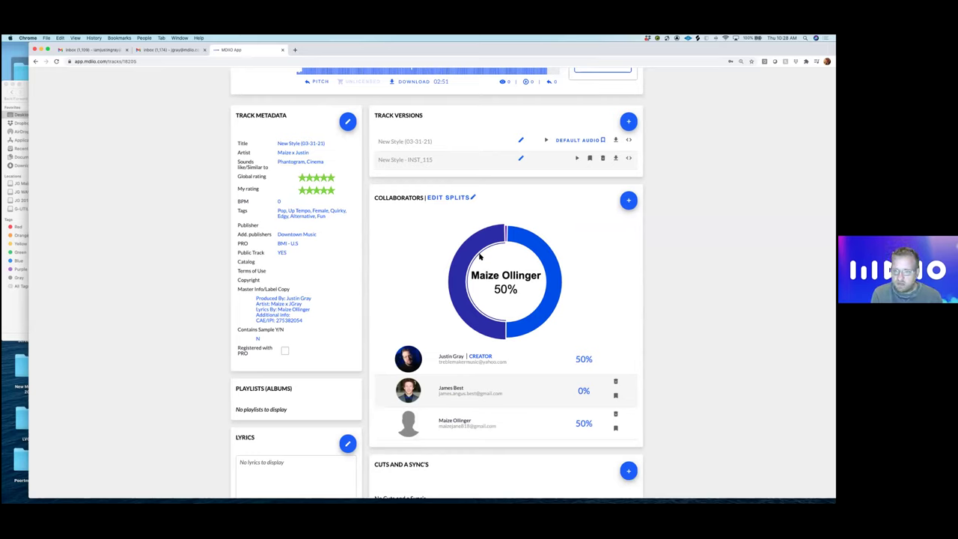
scroll(474, 261, up, 3)
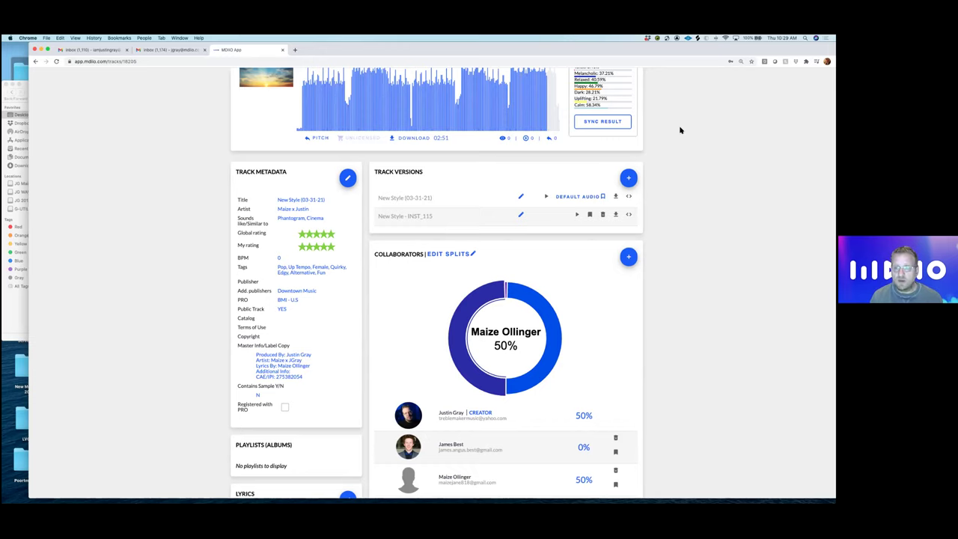
scroll(562, 137, up, 3)
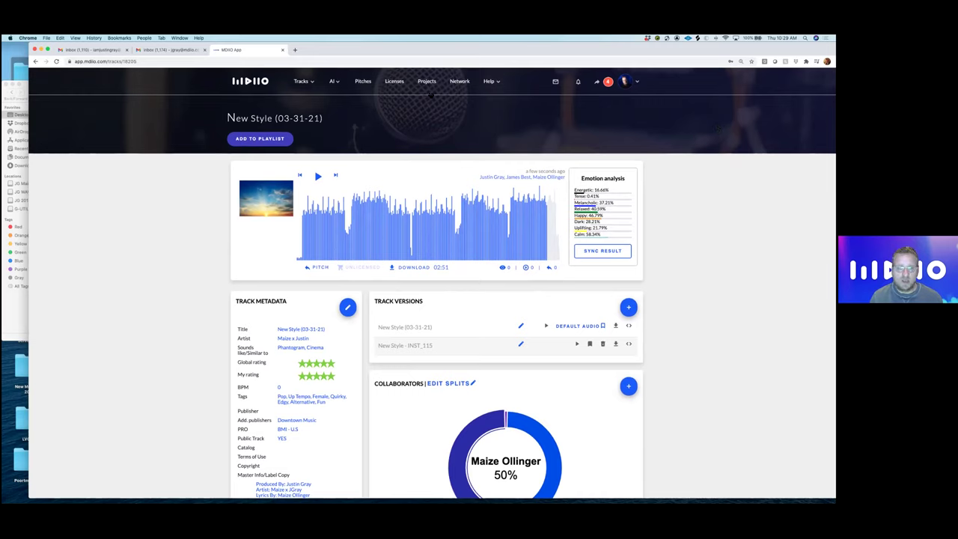
click(203, 50)
- Close the last inbox tab, enlarge the browser, and return to the MDIIO dashboard without the New Style player card
click(128, 50)
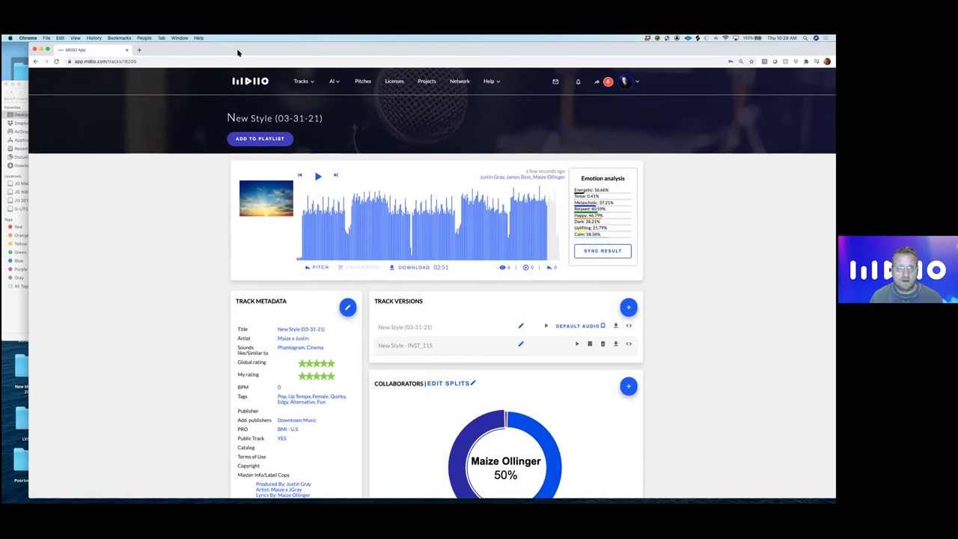
double_click(236, 52)
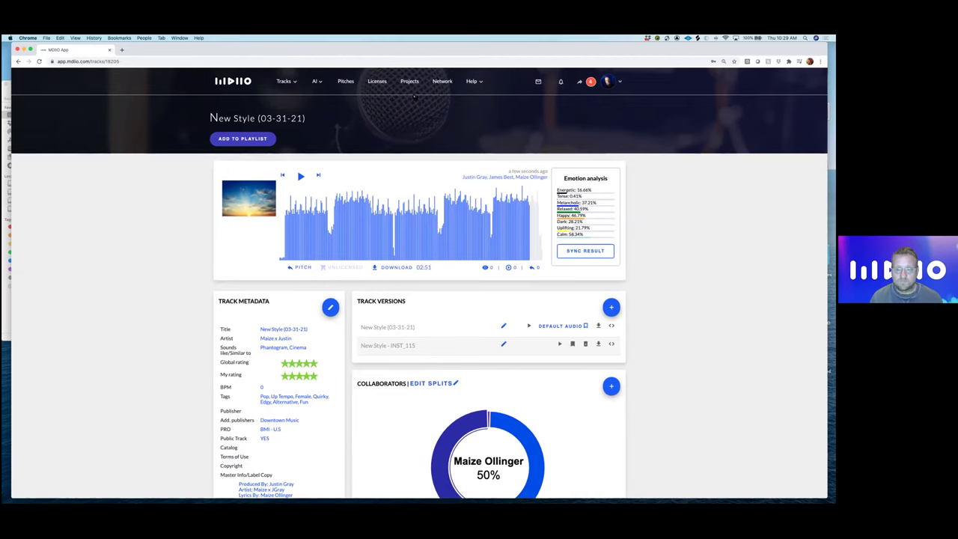
click(237, 82)
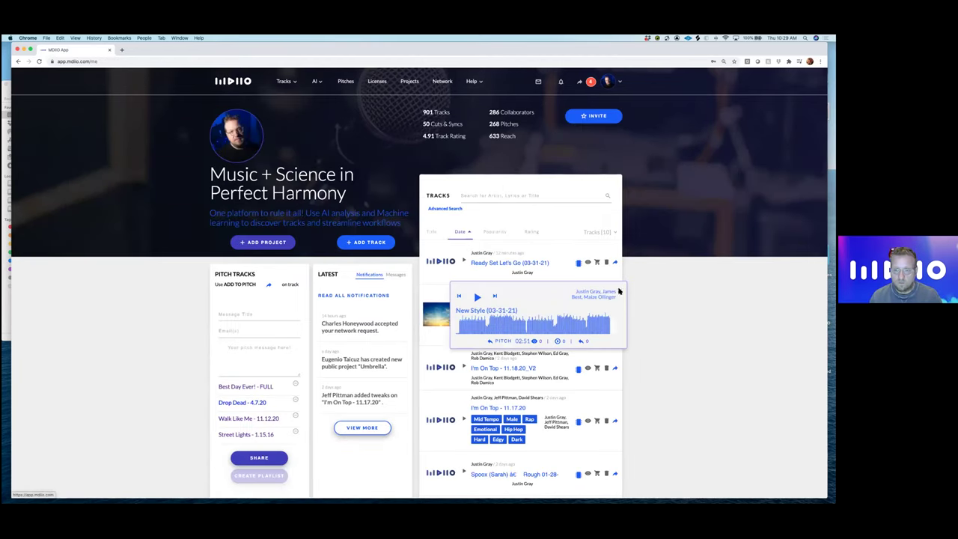
click(619, 291)
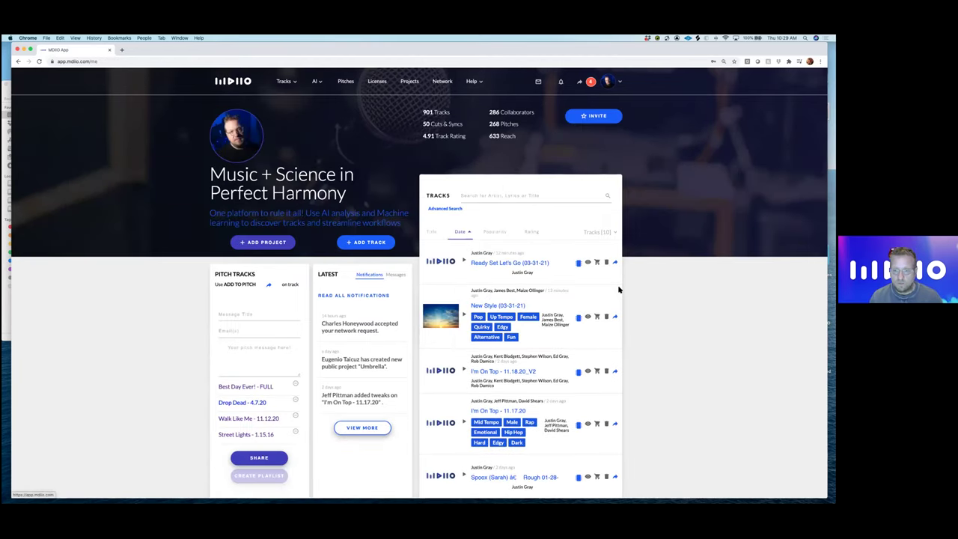
- Open the Ready Set Let's Go (03-31-21) track page from the Tracks list and view its details
click(520, 264)
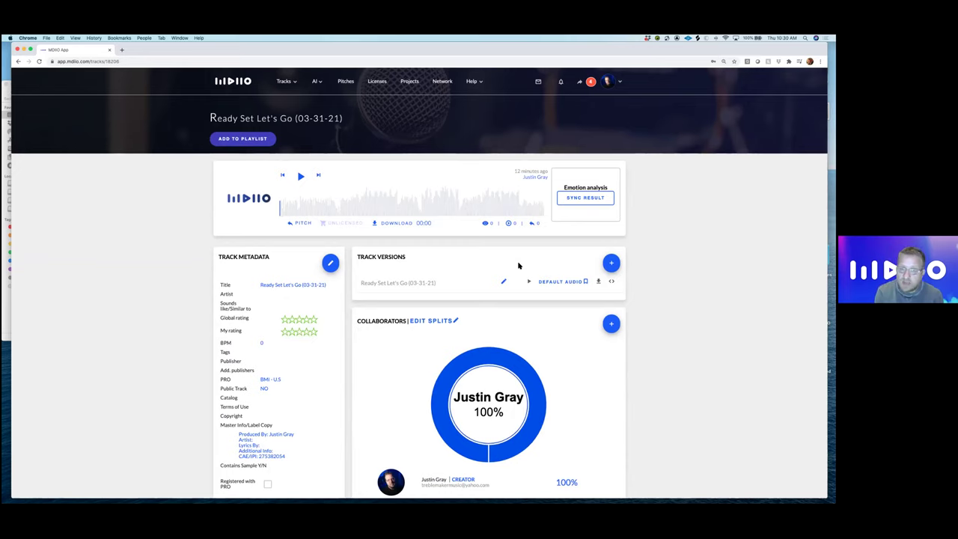
scroll(450, 277, down, 2)
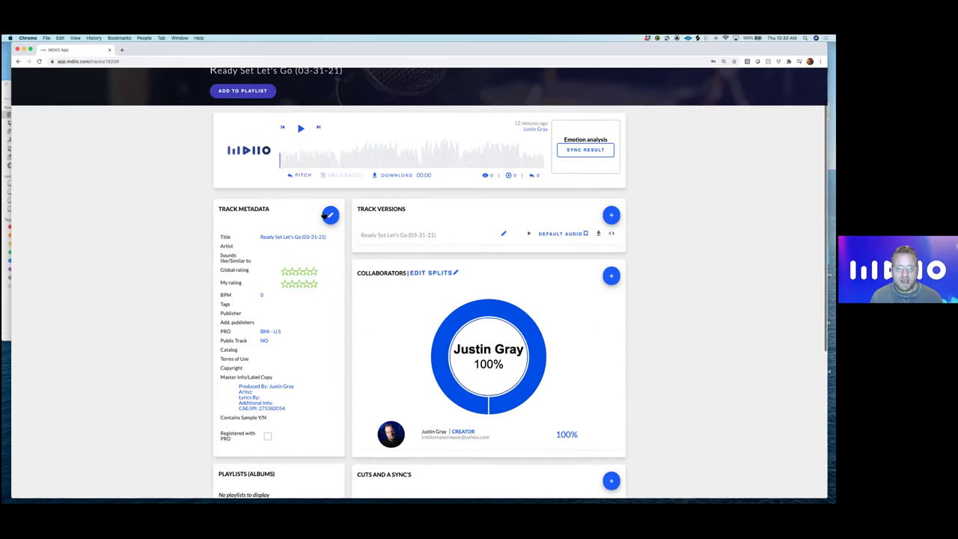
- Open Edit Track Metadata for Ready Set Let's Go (03-31-21), leaving Public Track unticked
click(327, 214)
scroll(345, 228, down, 5)
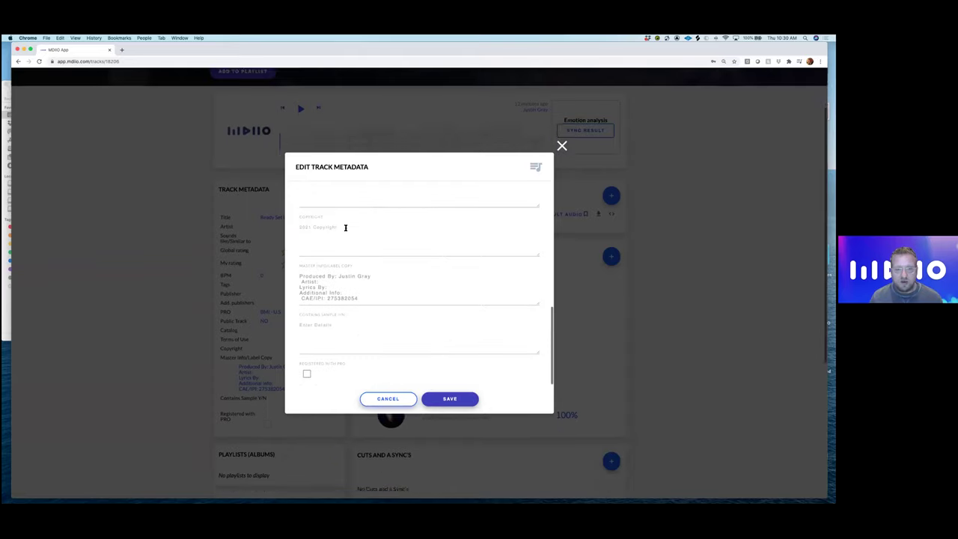
scroll(329, 332, up, 2)
scroll(332, 333, up, 1)
click(306, 240)
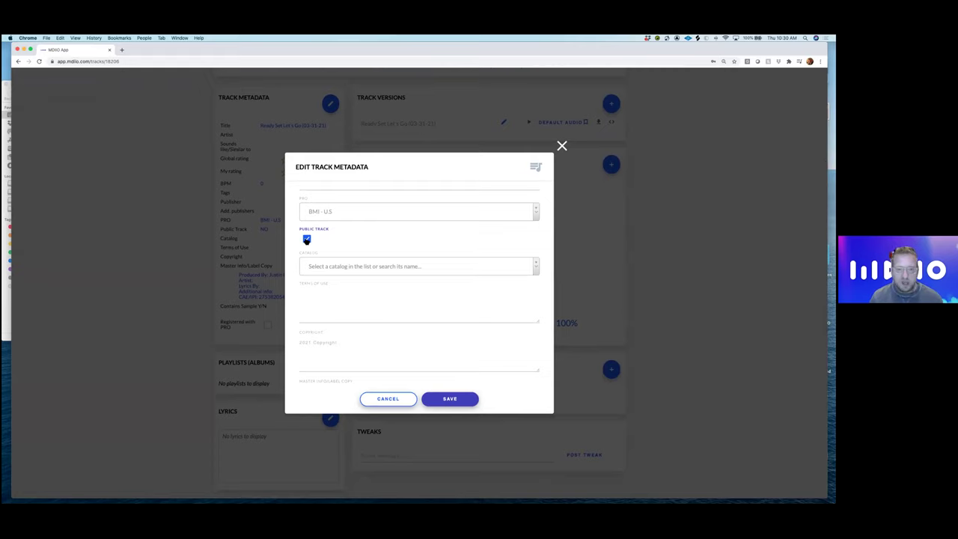
click(306, 240)
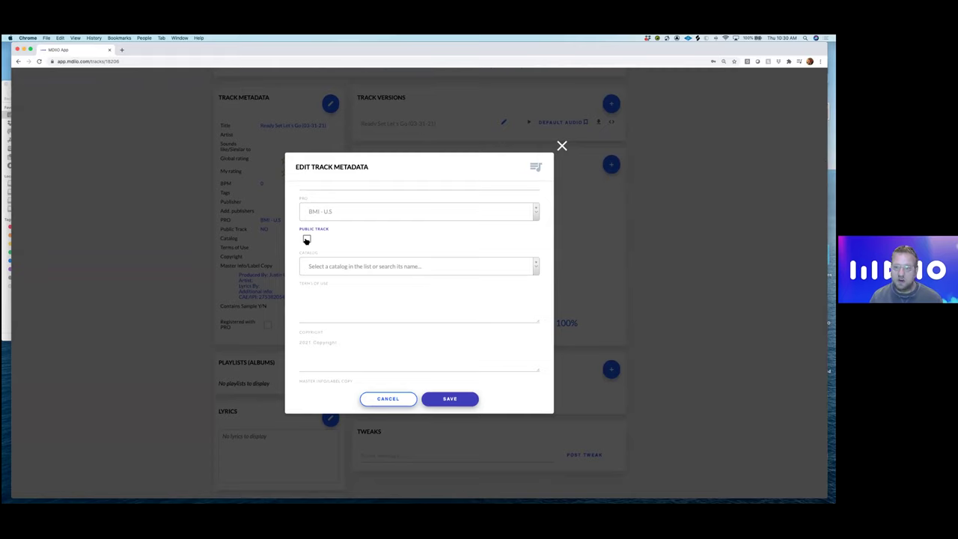